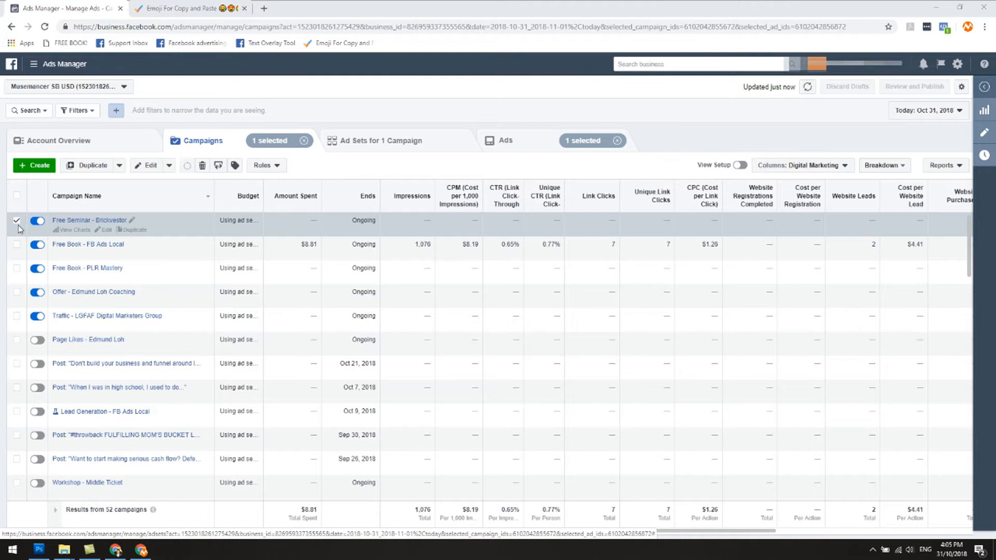
Duplicate the FB IG PJ 25-40 MF Real Estate x Mid Value Goods ad set once into its original Free Seminar - Brickvestor campaign.
left_click(364, 146)
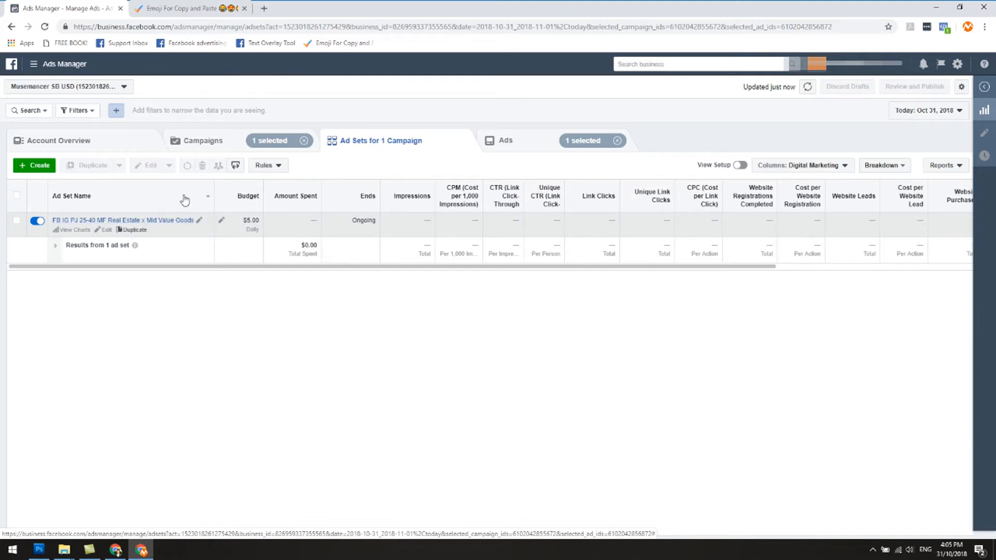
left_click(134, 230)
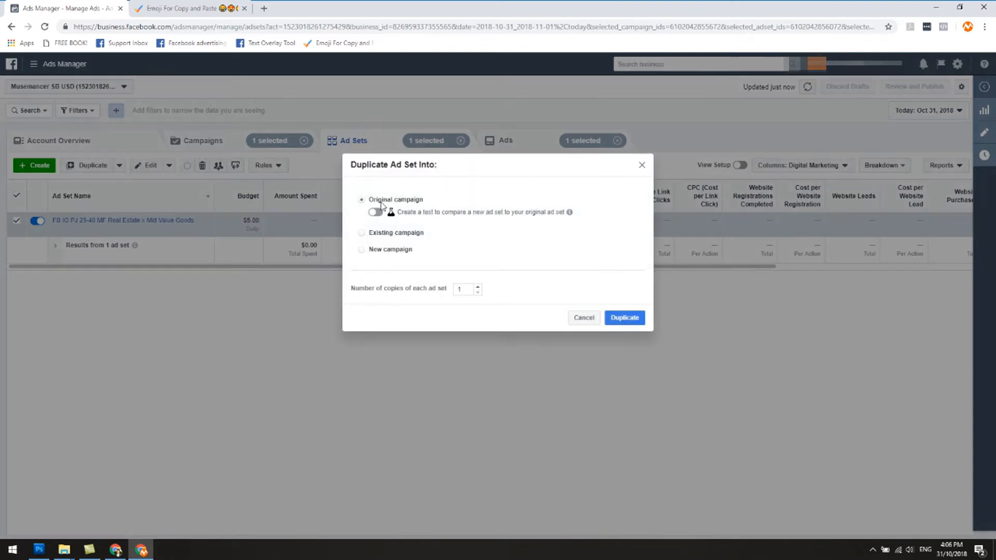
left_click(625, 318)
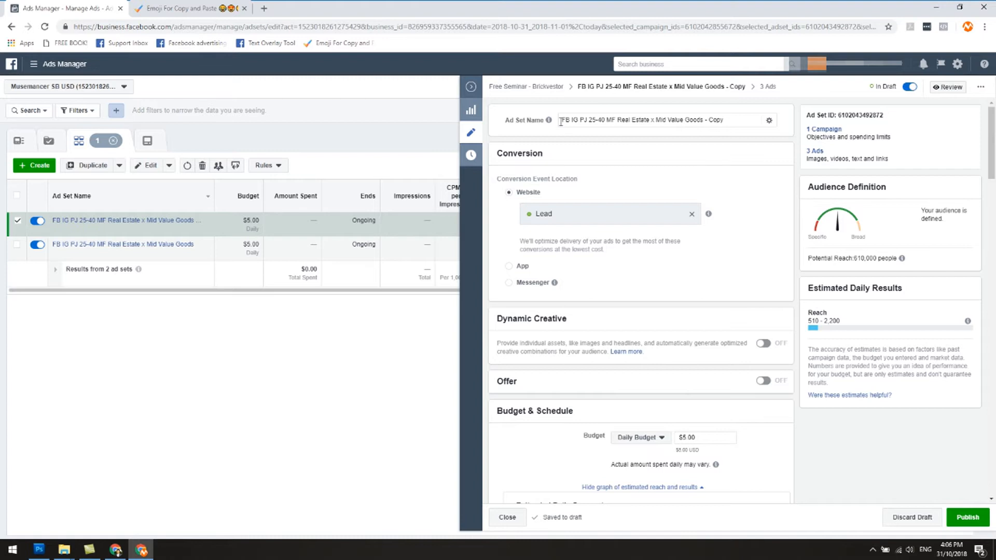
Review the copied ad set's name, conversion event, budget, schedule, location, age, language and detailed targeting settings.
left_click_drag(703, 120, 731, 120)
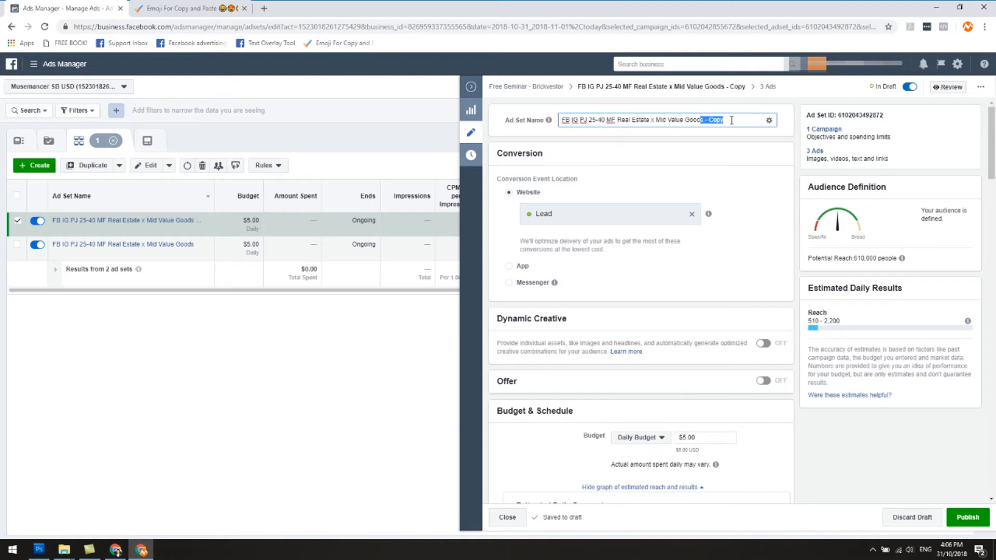
left_click(718, 142)
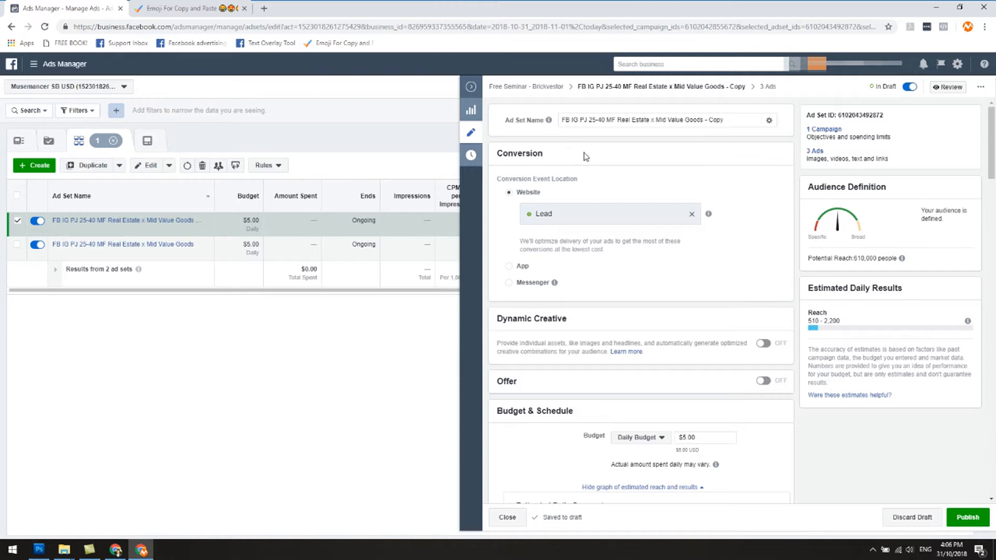
scroll(698, 188, "down", 1)
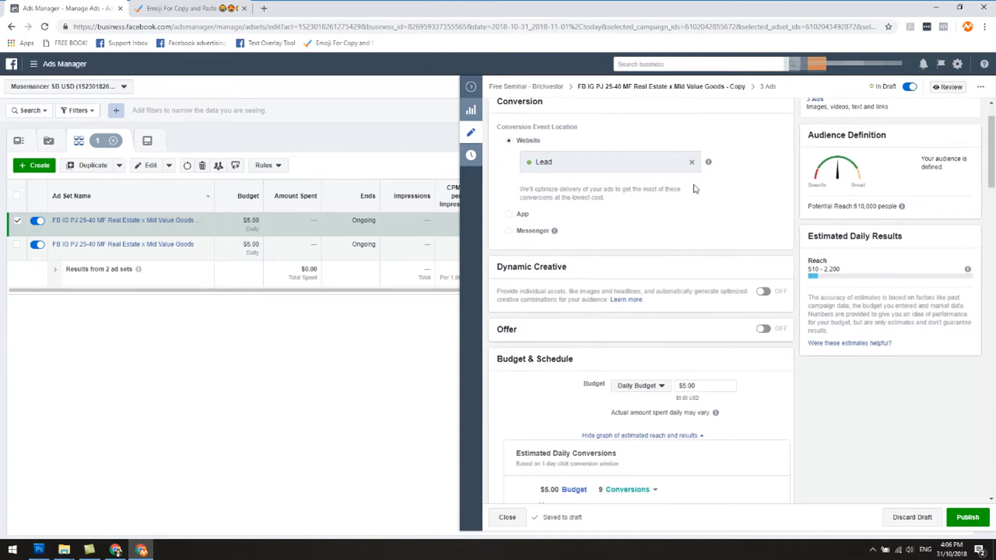
scroll(618, 223, "up", 1)
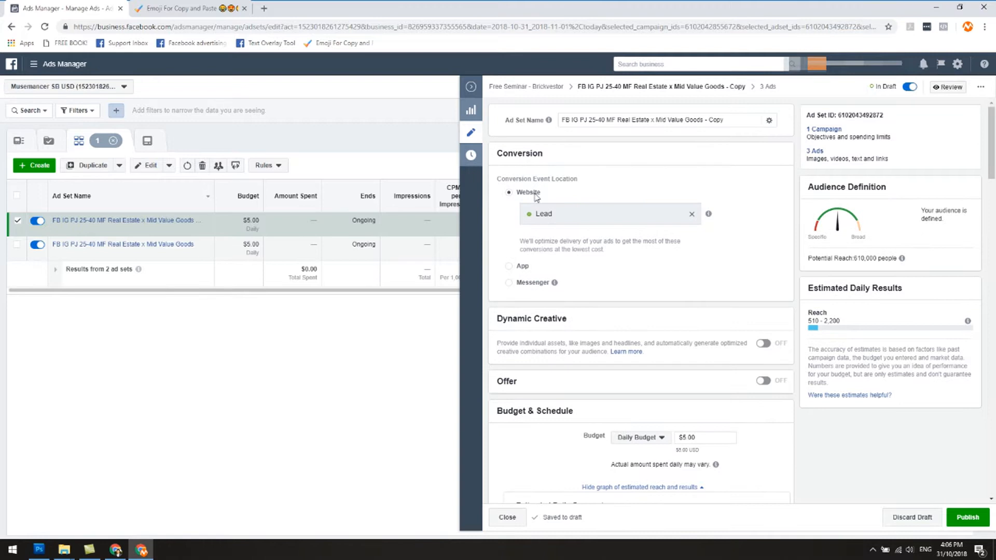
scroll(558, 285, "down", 1)
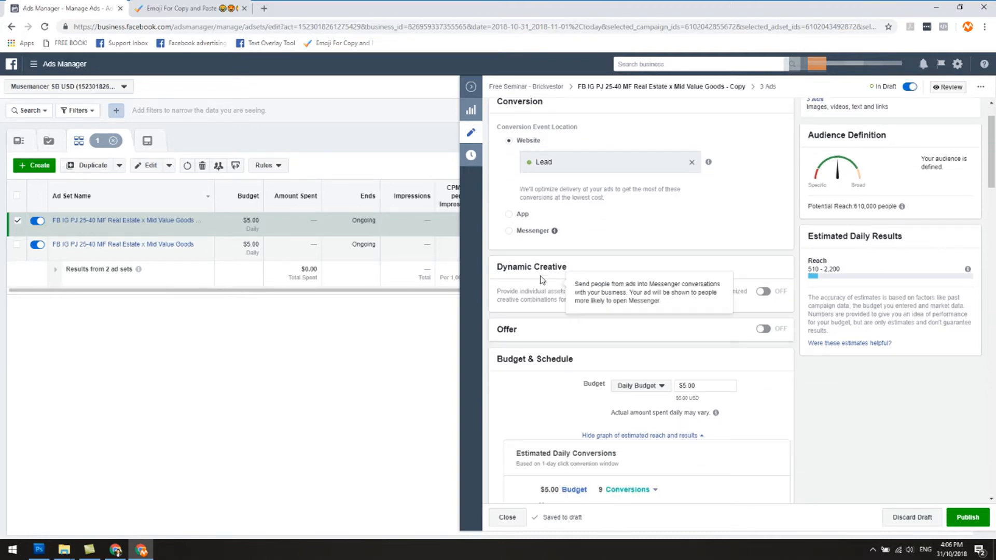
scroll(566, 281, "down", 2)
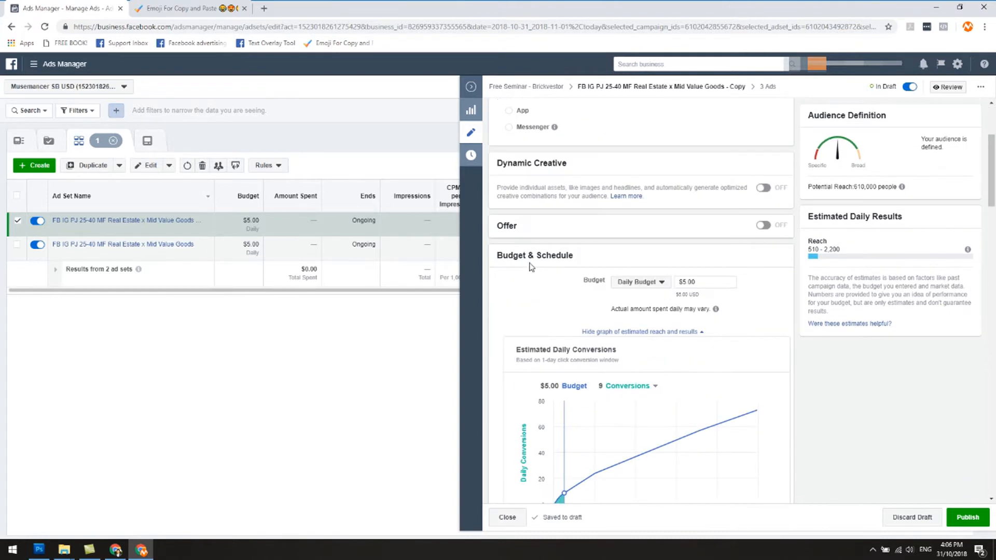
scroll(596, 237, "down", 1)
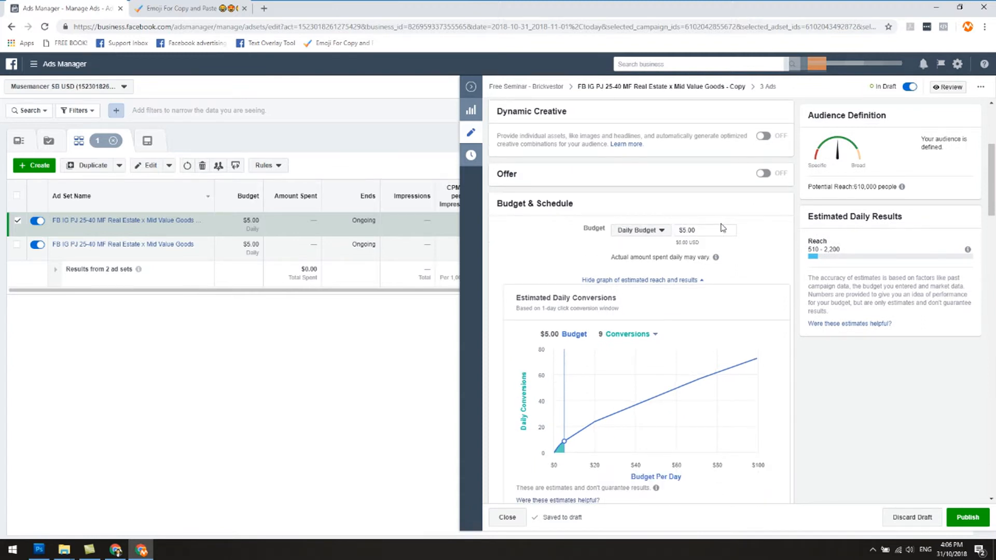
scroll(723, 228, "down", 2)
scroll(680, 216, "up", 2)
scroll(675, 319, "down", 5)
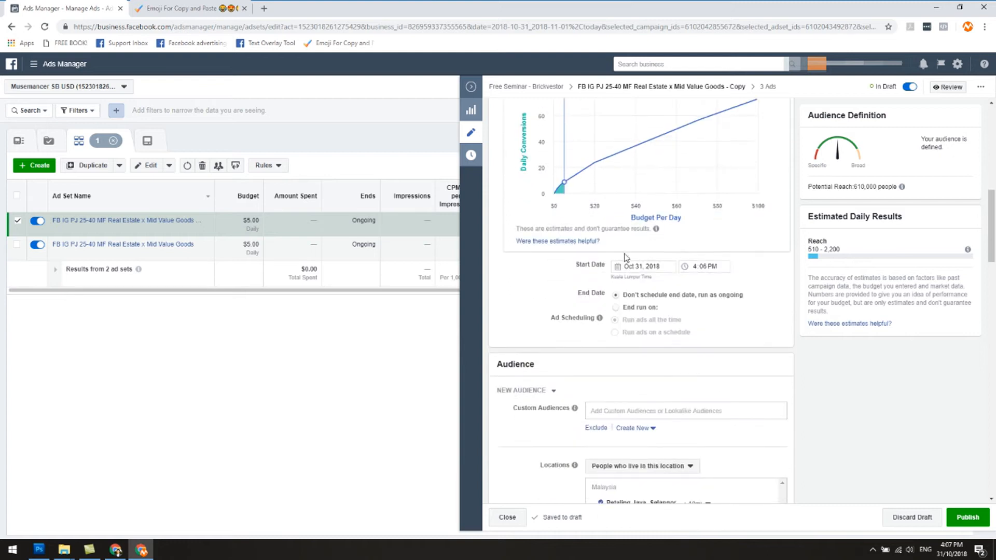
scroll(624, 286, "down", 3)
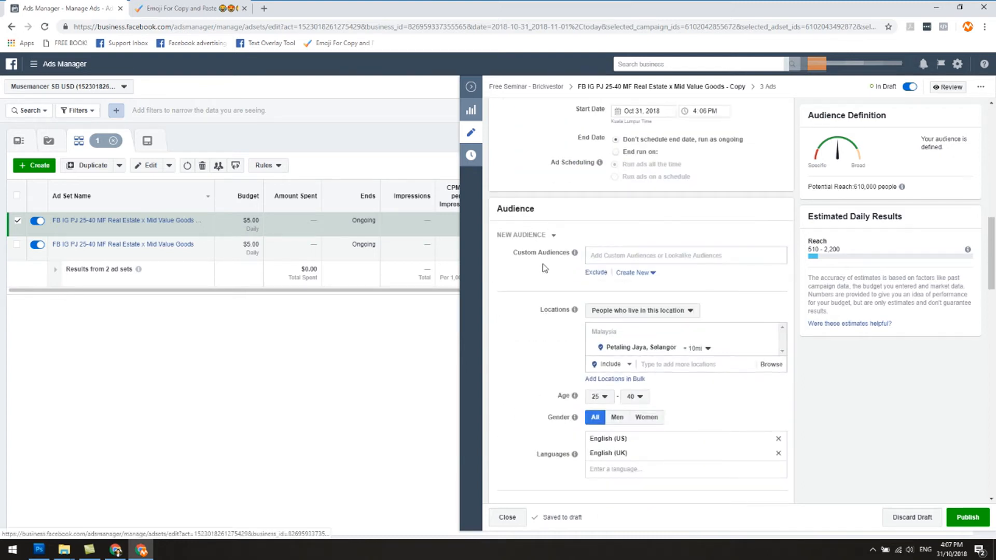
scroll(544, 270, "down", 2)
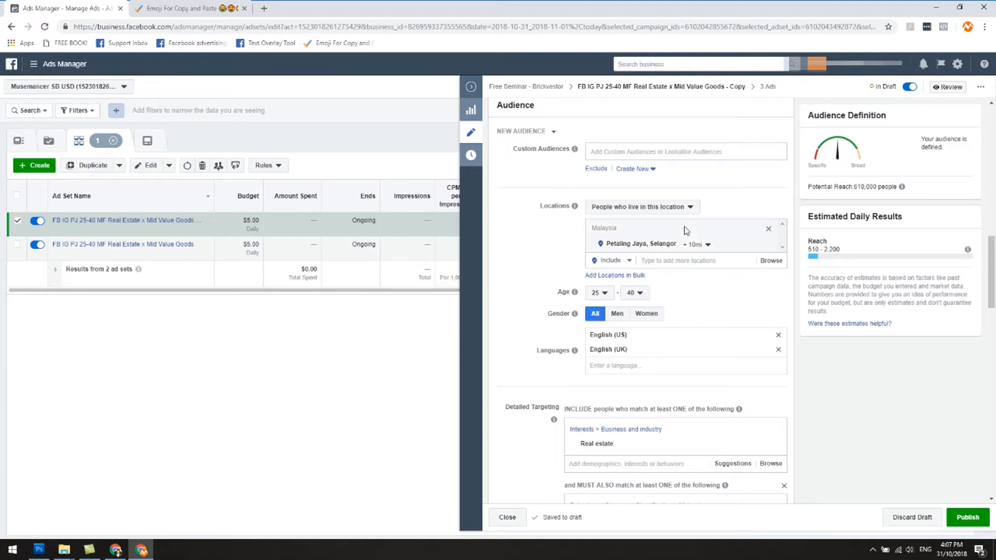
scroll(530, 281, "down", 2)
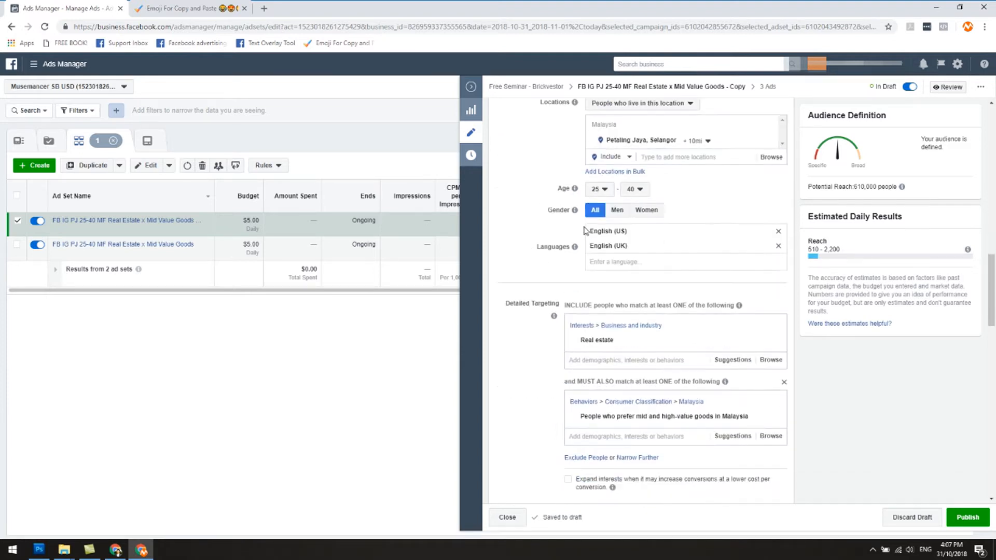
mouse_move(574, 210)
scroll(538, 273, "down", 1)
scroll(538, 272, "down", 1)
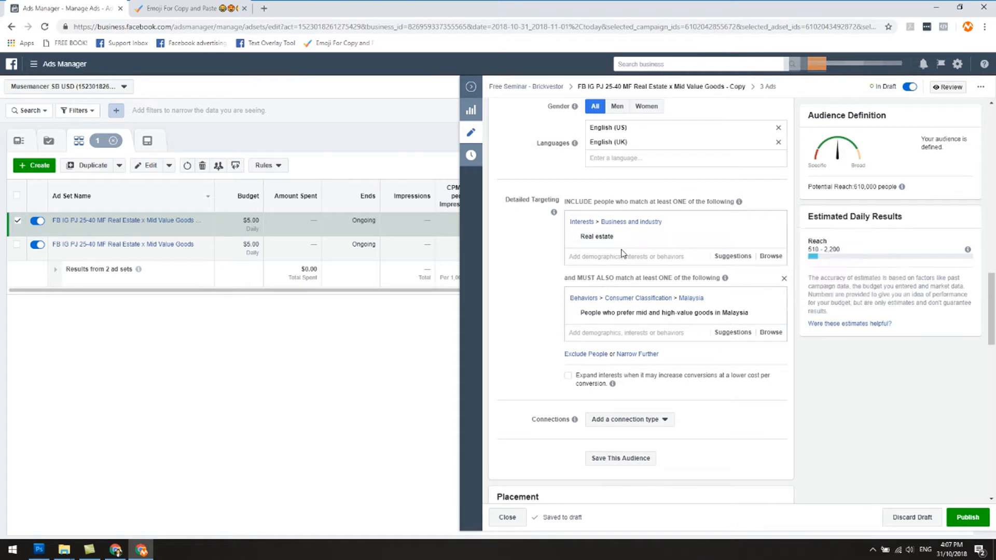
Replace the Real estate interest and the mid and high-value goods condition in the detailed targeting with the interest Passive income.
mouse_move(625, 243)
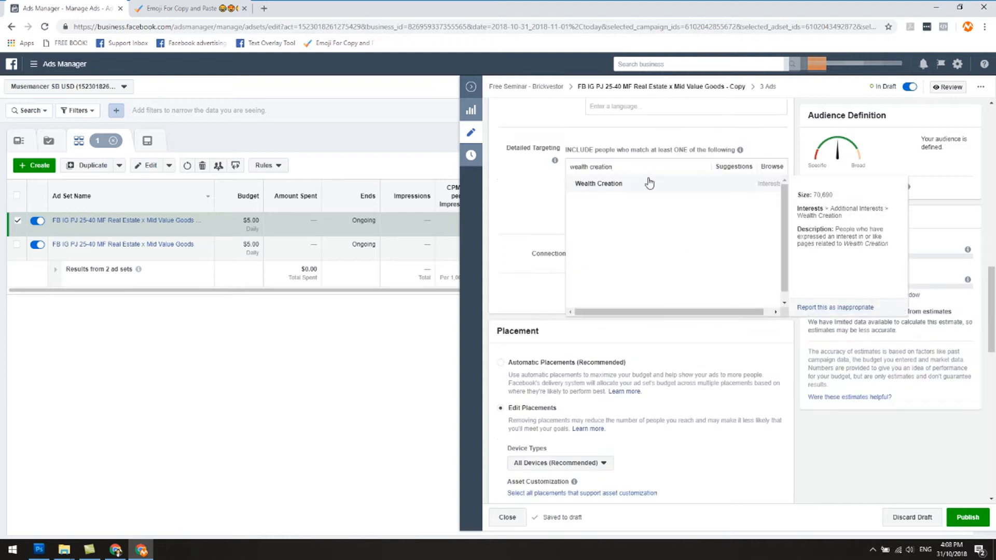
left_click(649, 183)
left_click(773, 175)
left_click(612, 168)
type("passive income")
key("Return")
Search the detailed targeting for residual income and financial freedom.
type("res")
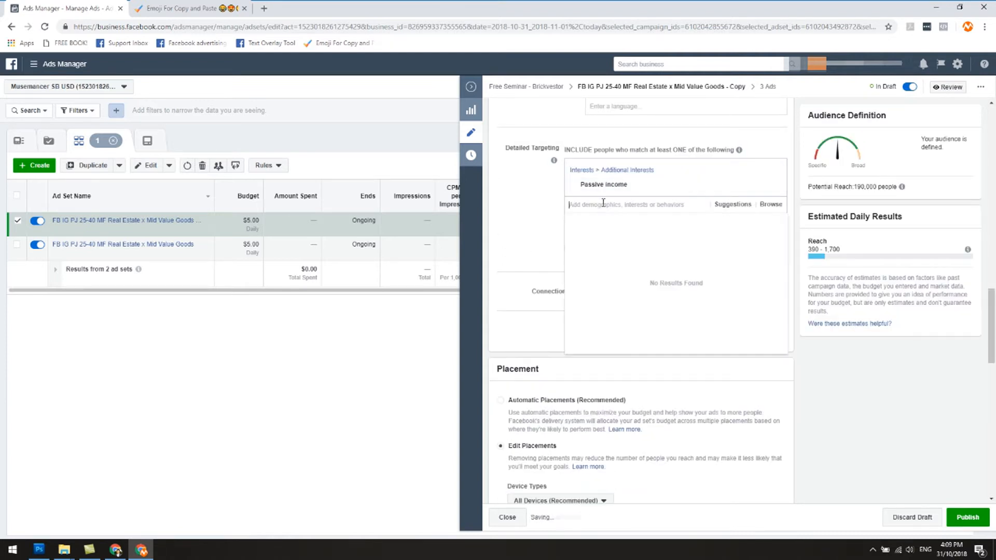
type("idual income")
key("ctrl+a")
key("BackSpace")
type("financial freedom")
Try the Wealth Creation interest in the detailed targeting and search for assets as an alternative.
key("ctrl+a")
type("wealth creation")
key("Return")
left_click(606, 217)
left_click(780, 199)
left_click(644, 204)
type("assets")
scroll(662, 278, "down", 5)
scroll(658, 275, "up", 5)
left_click(525, 203)
Set the audience's maximum age to 55.
scroll(596, 202, "up", 2)
left_click(635, 138)
scroll(643, 264, "down", 2)
left_click(645, 267)
left_click(635, 137)
scroll(641, 280, "down", 1)
left_click(641, 244)
left_click(635, 138)
left_click(510, 312)
Add the interests Wealth Creation and Income Property to the detailed targeting.
left_click(587, 309)
type("wealth crea")
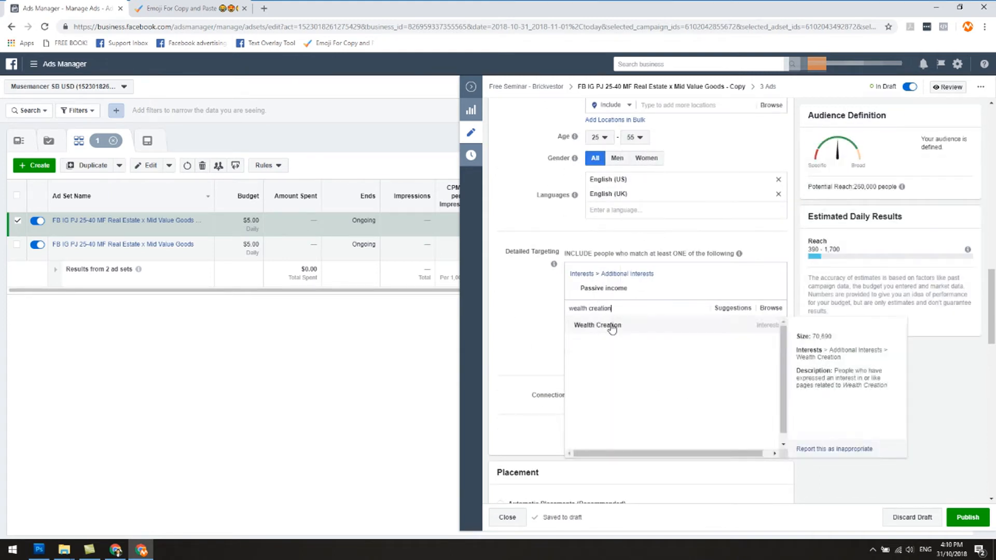
left_click(596, 325)
scroll(669, 197, "up", 1)
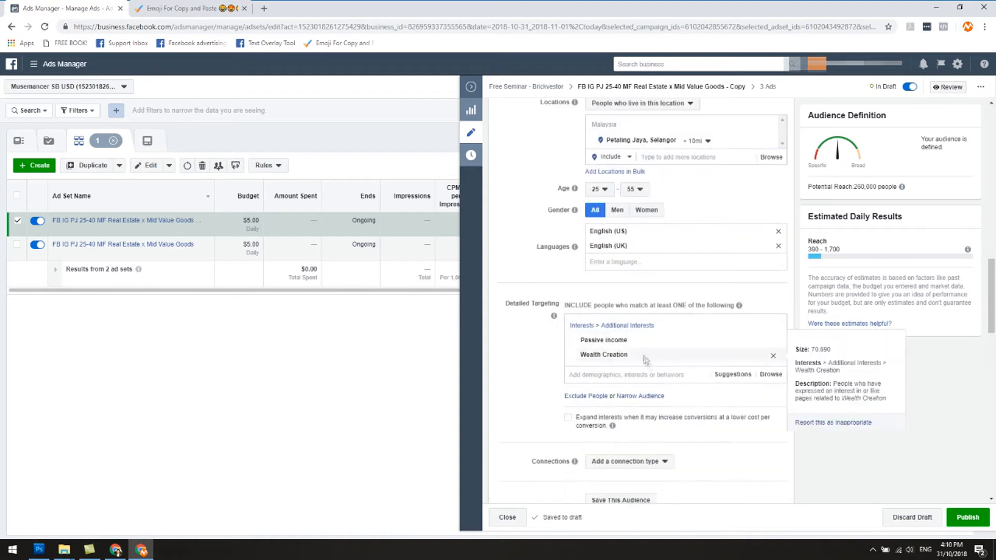
left_click(653, 374)
type("income")
scroll(653, 374, "down", 1)
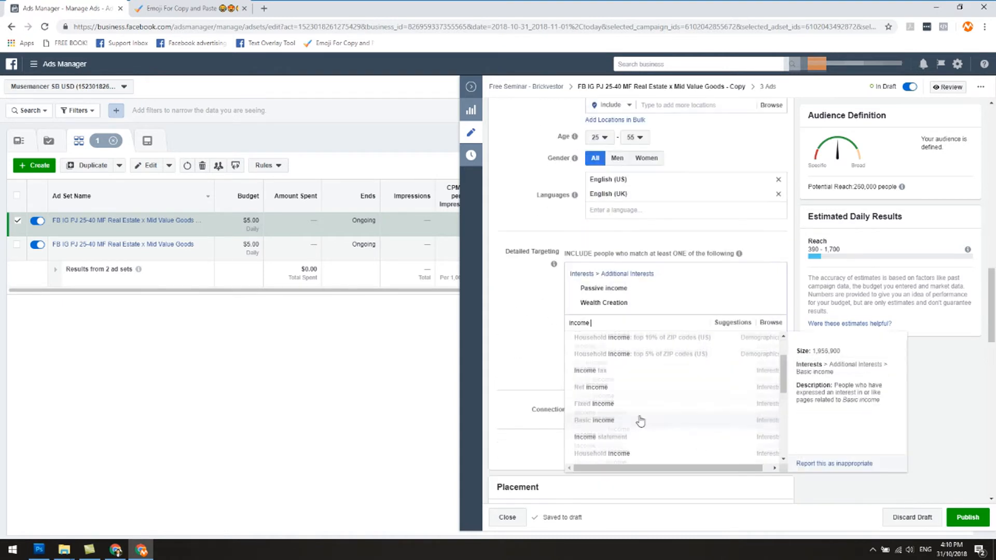
left_click(628, 372)
Search for further interests with income, residual and rent, and add Landlord to the detailed targeting.
type("income")
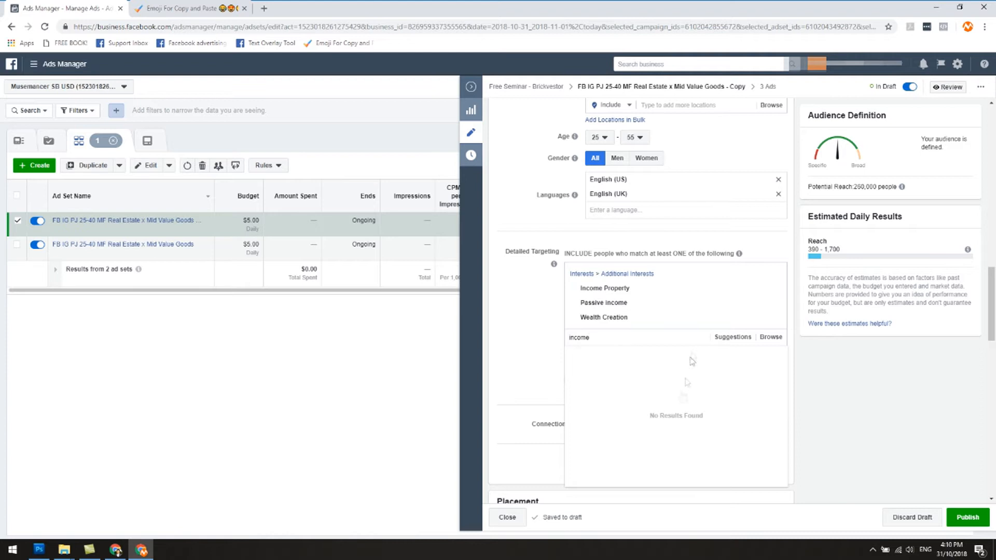
scroll(652, 404, "up", 1)
key("BackSpace")
key("BackSpace")
key("BackSpace")
key("BackSpace")
key("BackSpace")
key("BackSpace")
type("rent")
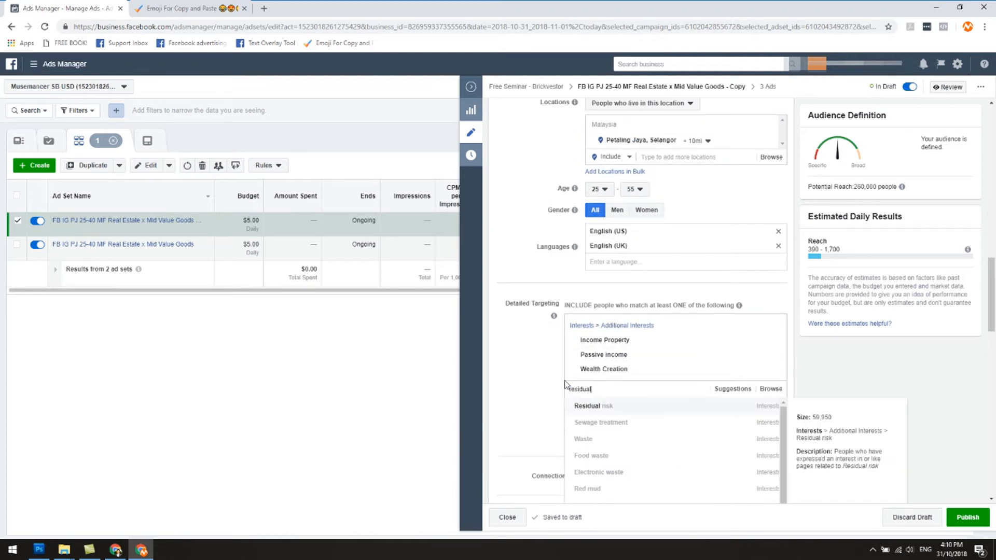
left_click(620, 407)
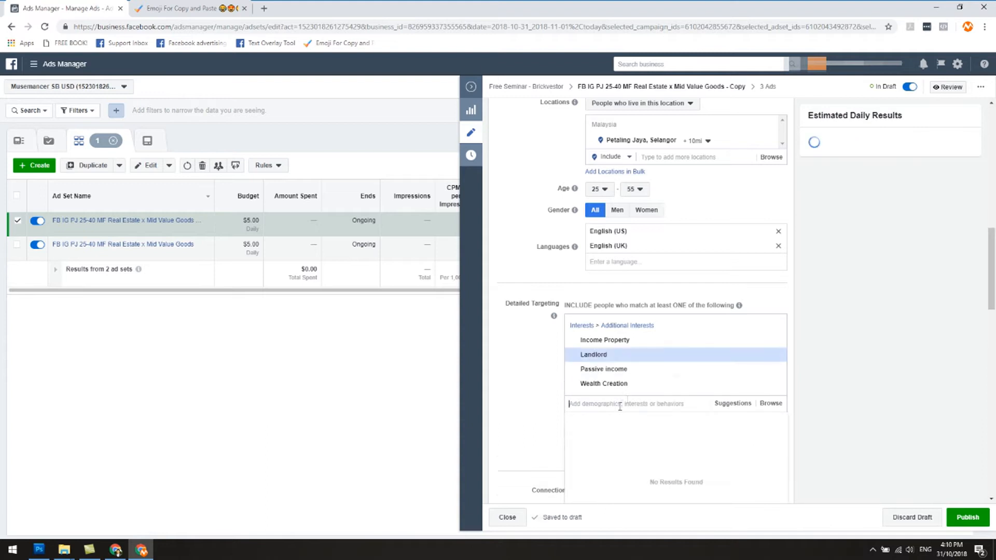
Search the detailed targeting for more landlord interests and clear the search text.
type("landlord")
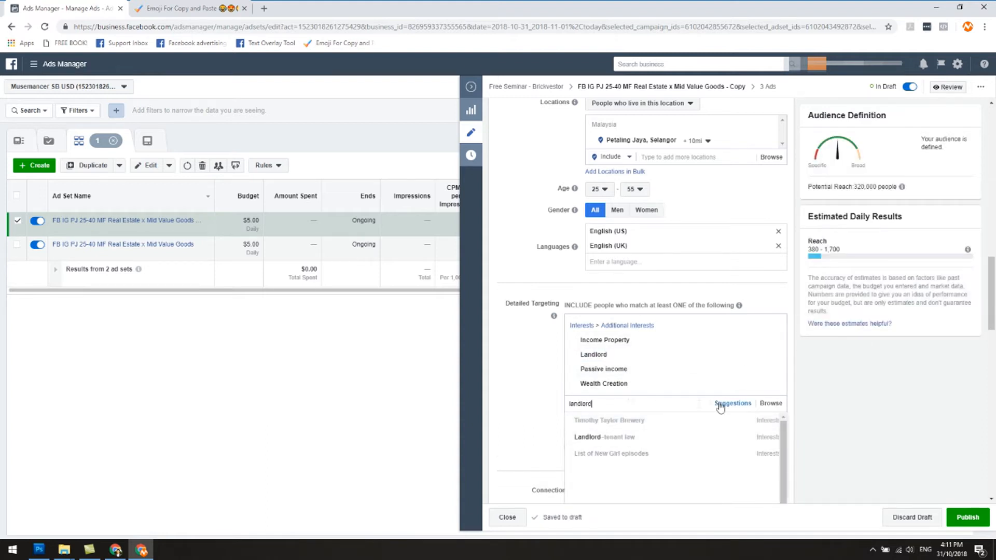
left_click(767, 370)
left_click(672, 405)
type("landlord")
key("ctrl+a")
key("BackSpace")
left_click(528, 368)
left_click(636, 191)
left_click(635, 277)
left_click(636, 191)
left_click(535, 240)
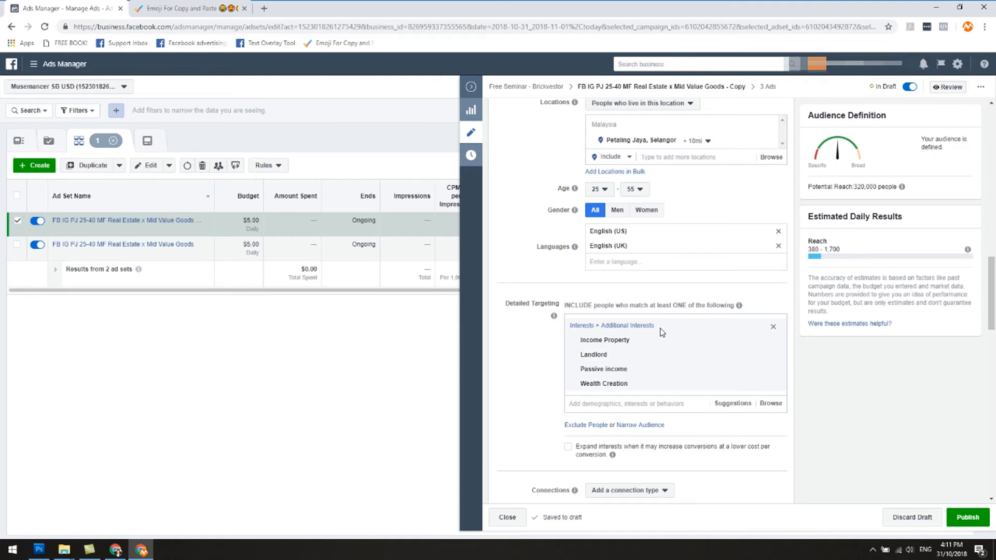
Add the suggested interest Real estate entrepreneur to the detailed targeting.
mouse_move(597, 340)
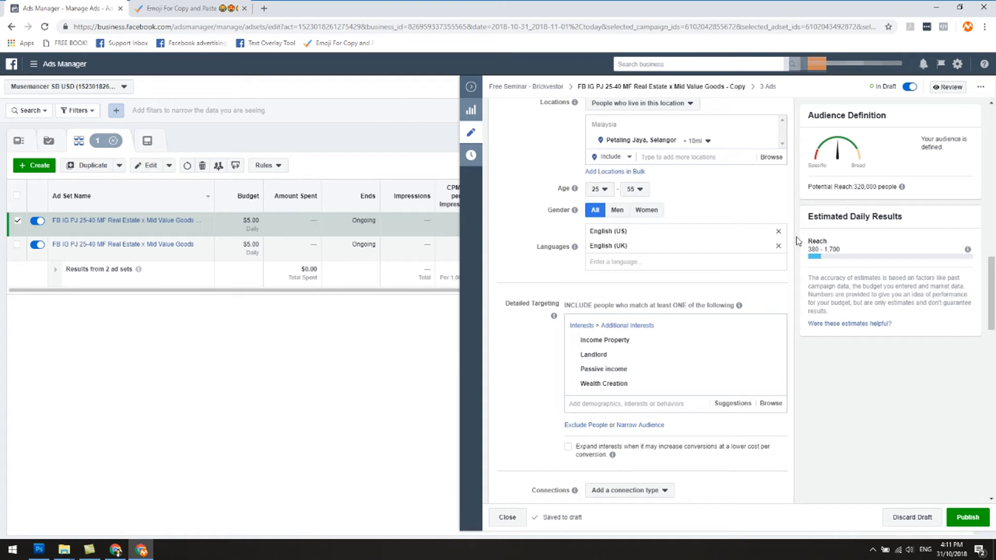
mouse_move(710, 392)
mouse_move(693, 342)
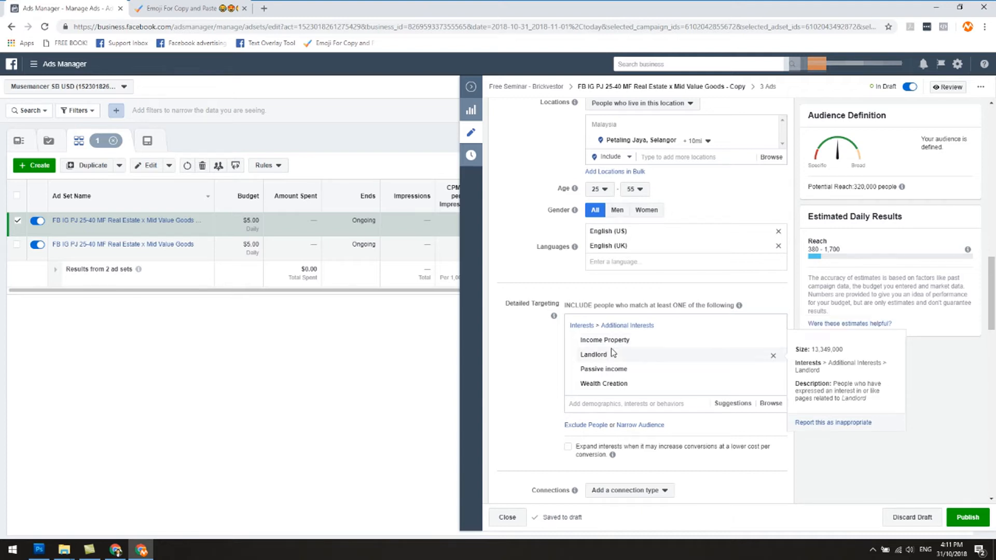
mouse_move(615, 360)
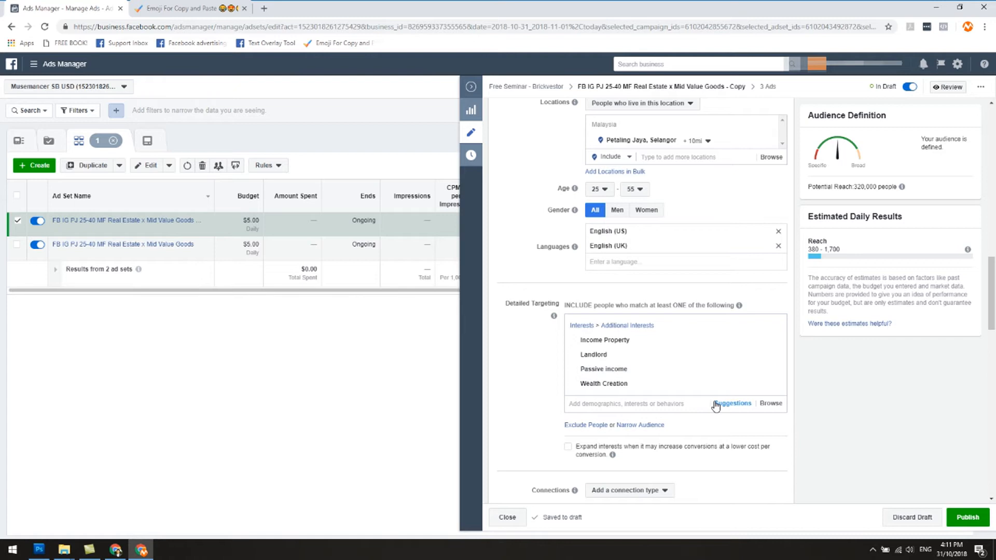
left_click(738, 404)
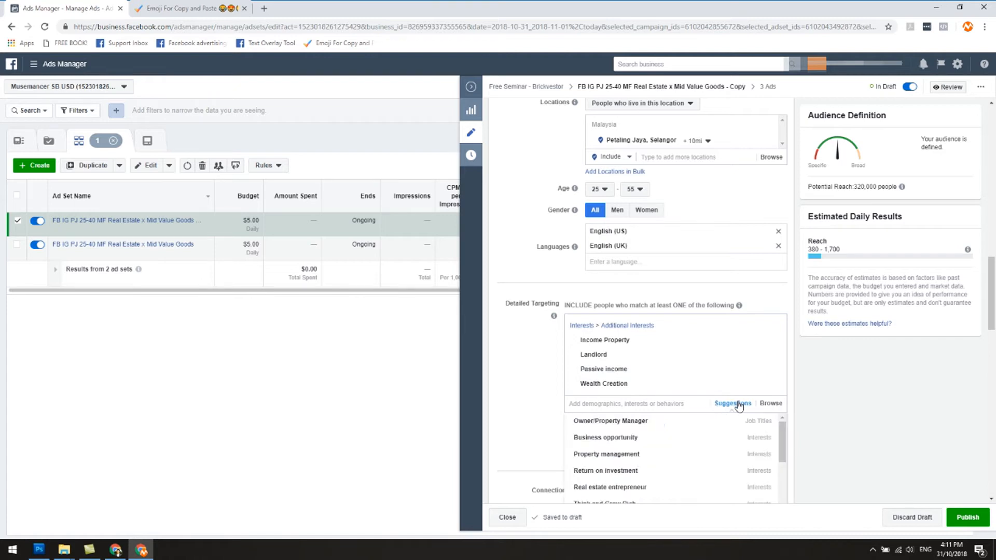
mouse_move(695, 429)
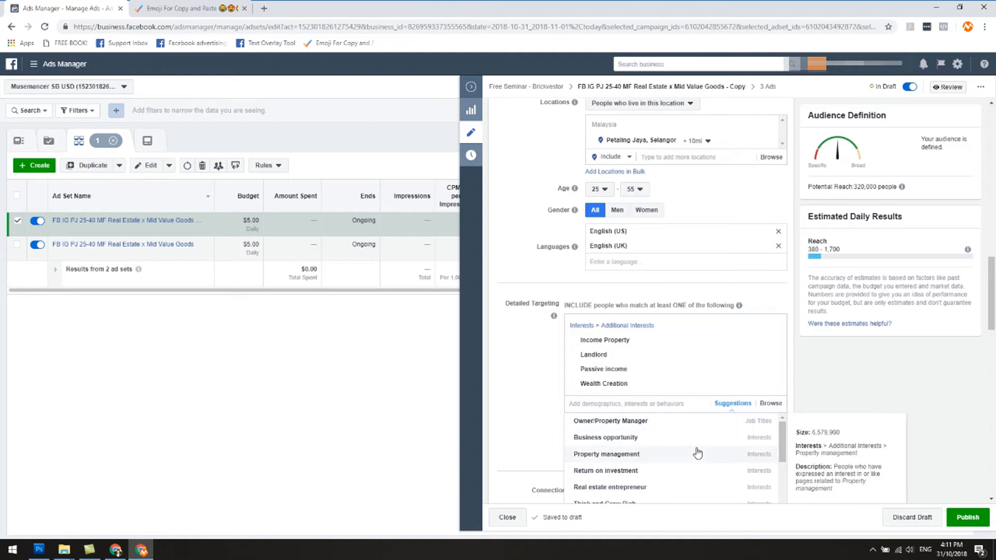
left_click(702, 486)
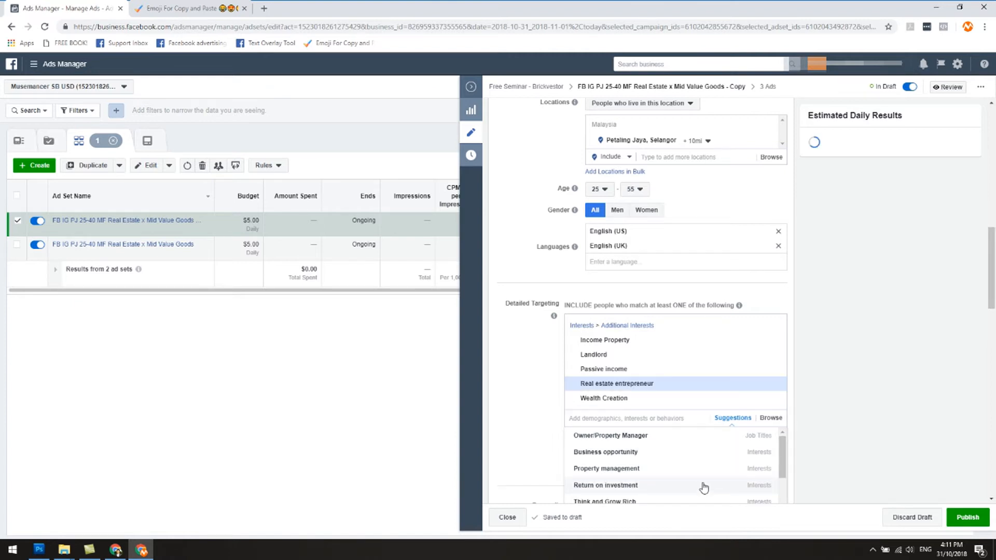
left_click(549, 362)
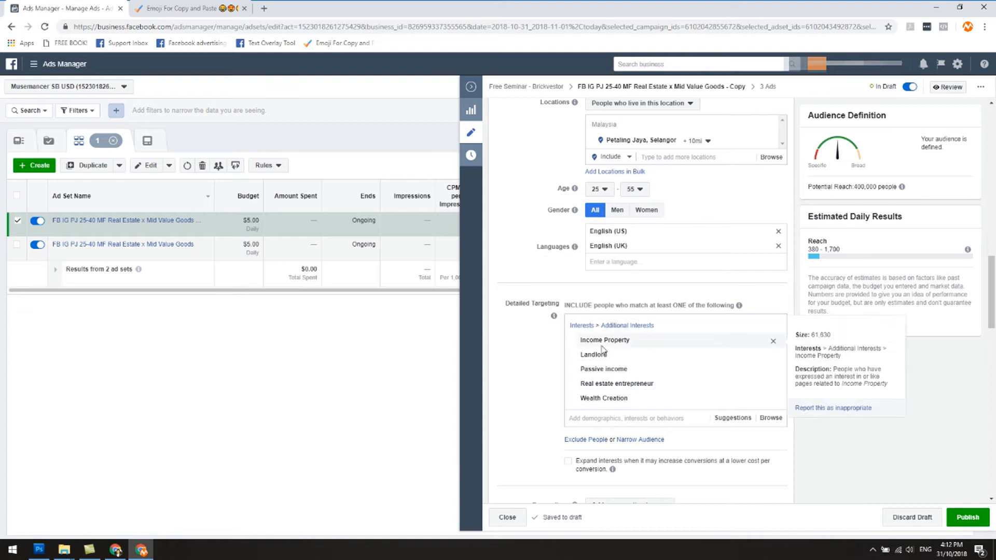
Review the copied ad set's placements and its optimization and delivery settings.
scroll(628, 415, "down", 2)
scroll(629, 420, "down", 7)
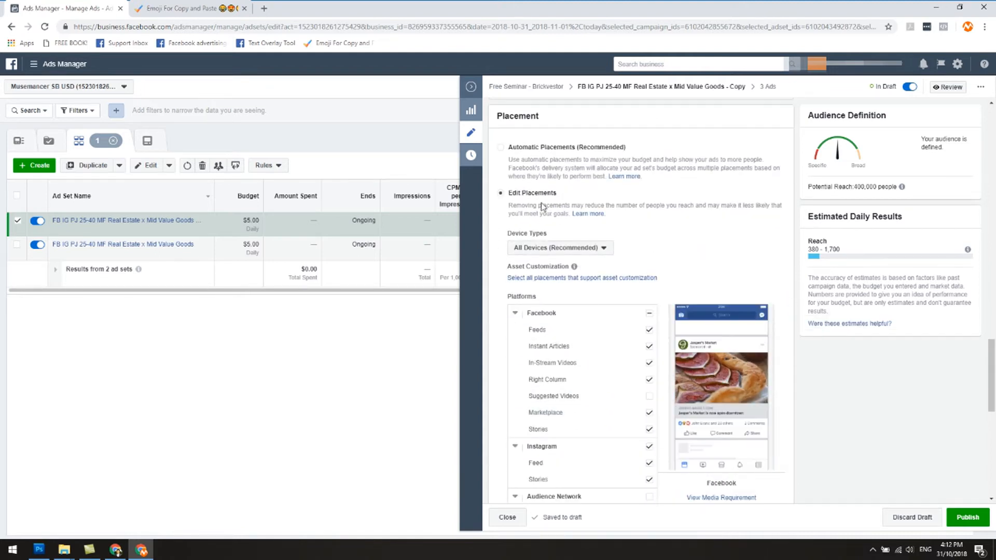
scroll(604, 378, "down", 3)
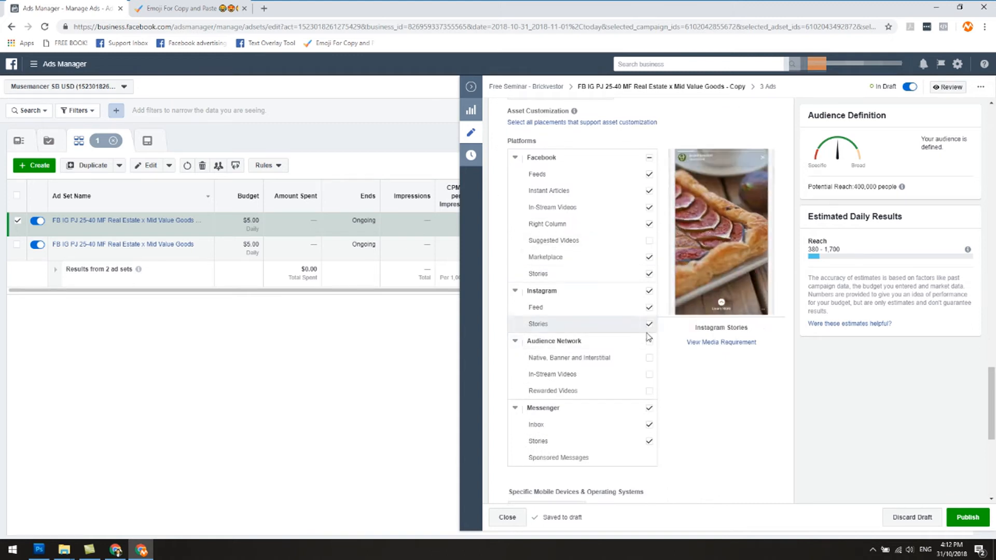
scroll(693, 404, "down", 5)
scroll(697, 405, "down", 1)
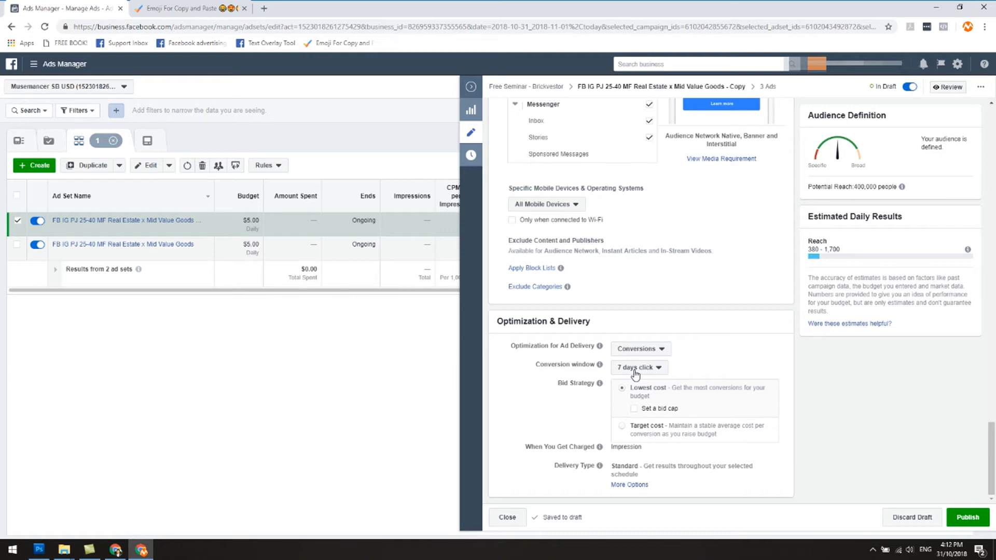
scroll(738, 349, "up", 7)
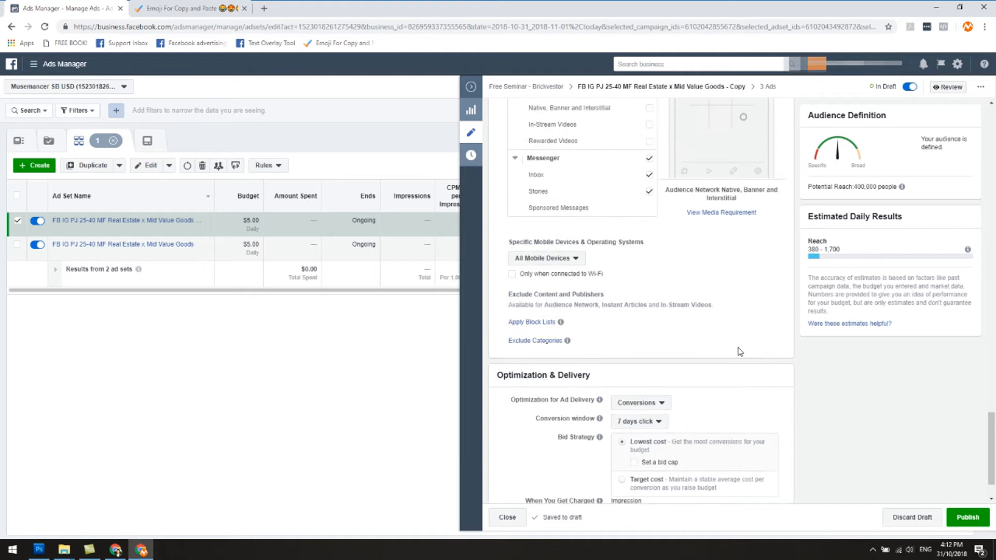
Rename the copied ad set to FB IG PJ 25-40 MF Income Property, matching its detailed targeting interest.
scroll(739, 353, "up", 20)
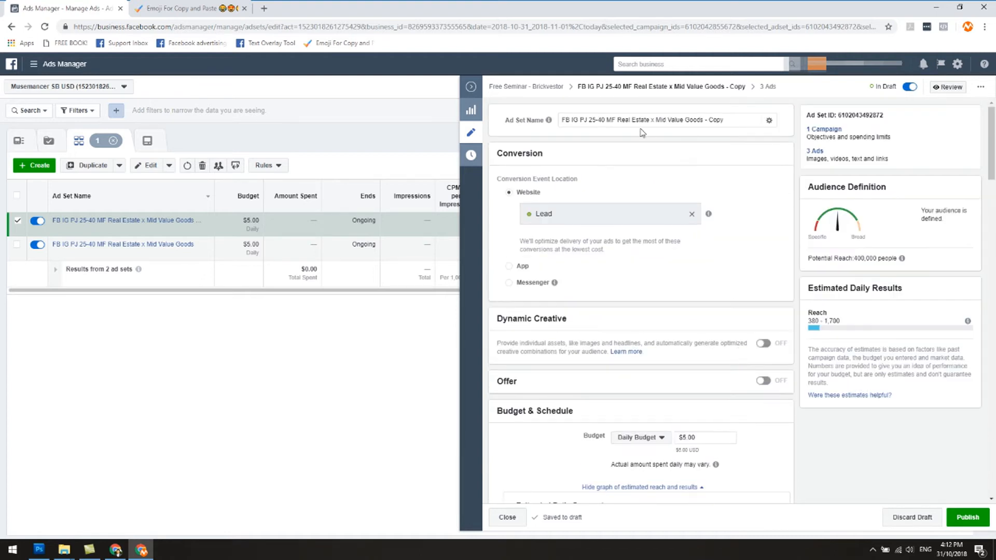
left_click_drag(622, 123, 732, 137)
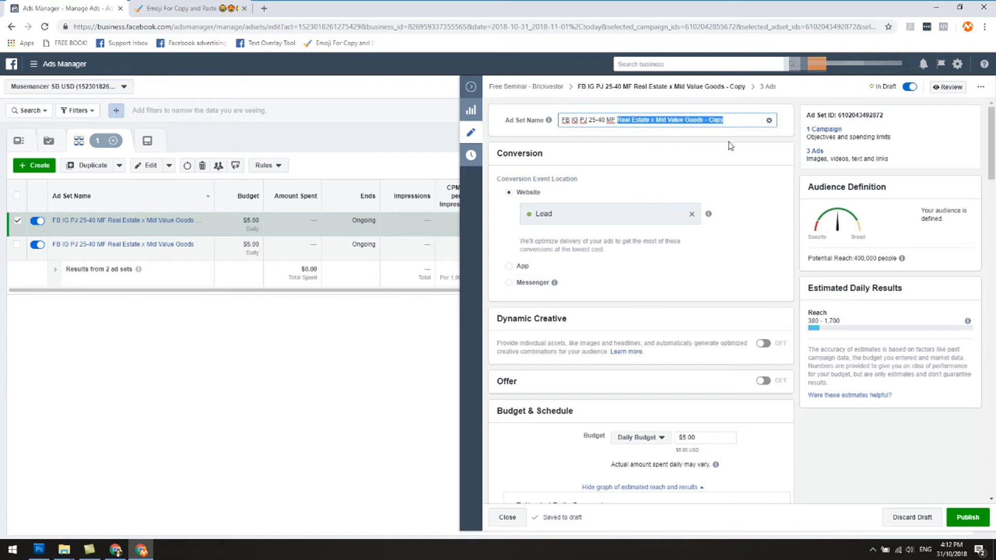
key("BackSpace")
scroll(705, 208, "down", 10)
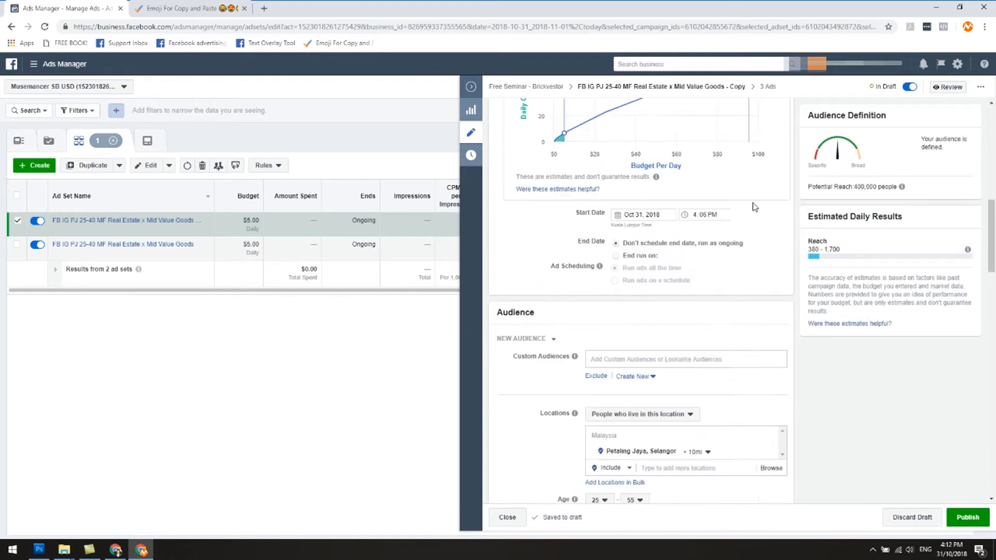
scroll(695, 325, "down", 5)
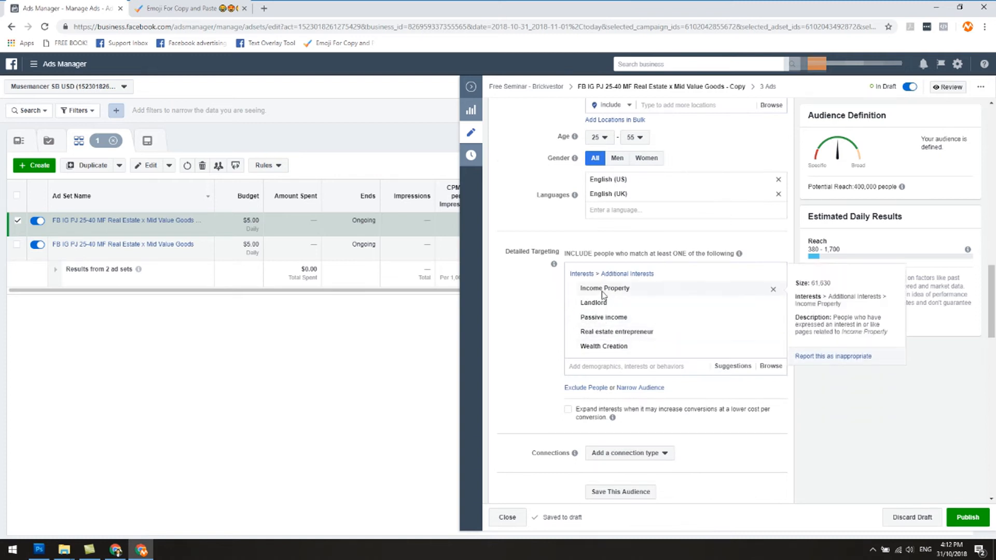
scroll(623, 332, "up", 15)
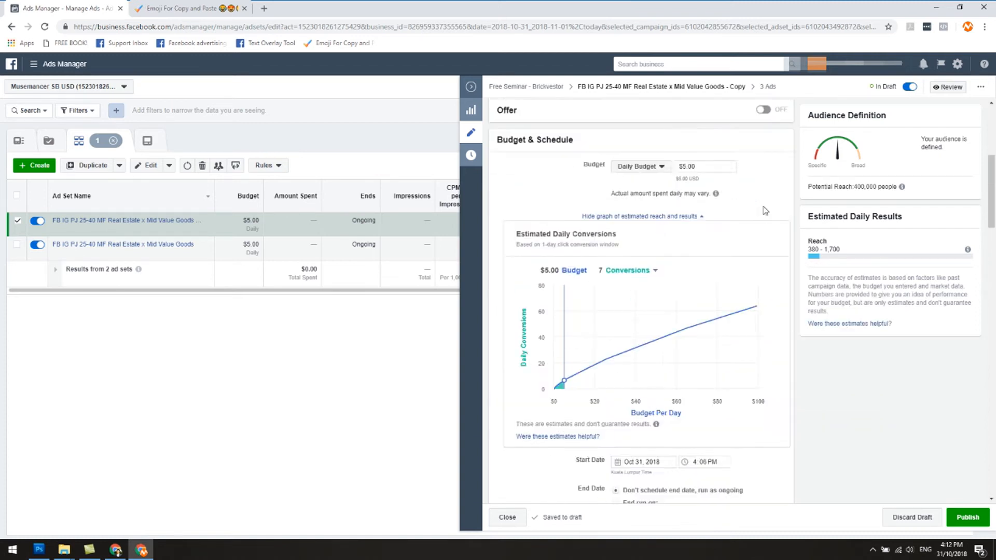
type("Income Property")
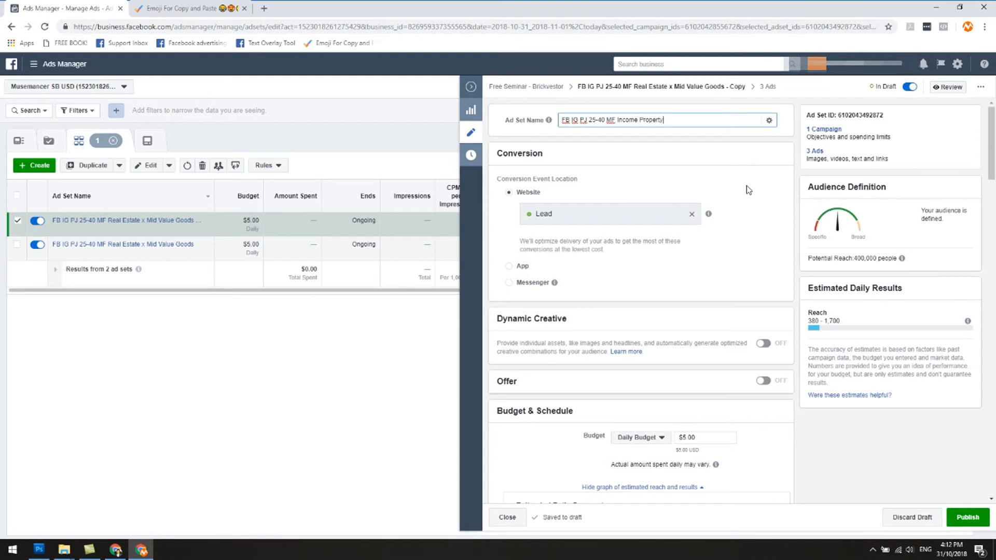
left_click(749, 190)
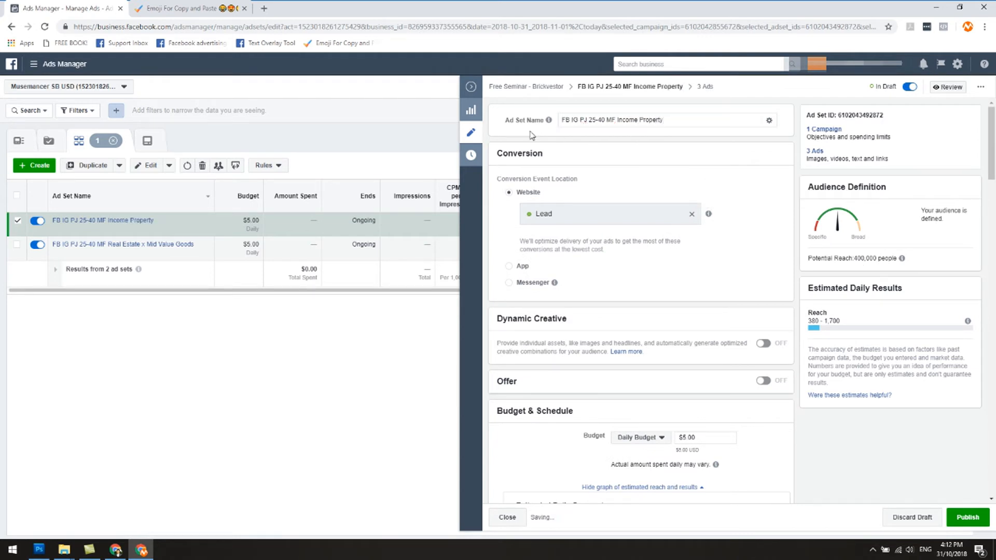
scroll(902, 451, "down", 10)
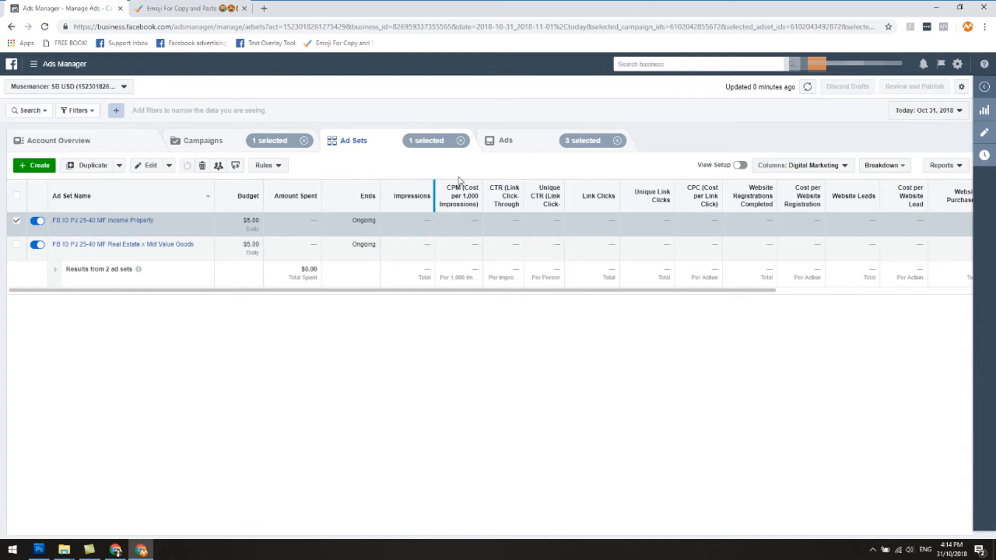
Review the Income Property ad set's ads by opening Ad 1 - Image 3, Ad 1 - Image 1 and Ad 1 - Image 2 for editing.
left_click(501, 150)
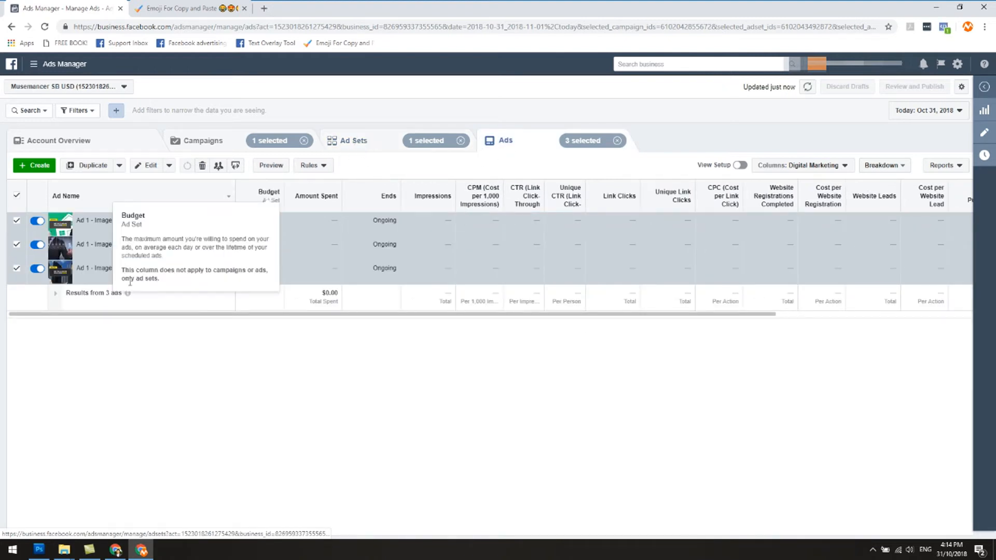
mouse_move(128, 292)
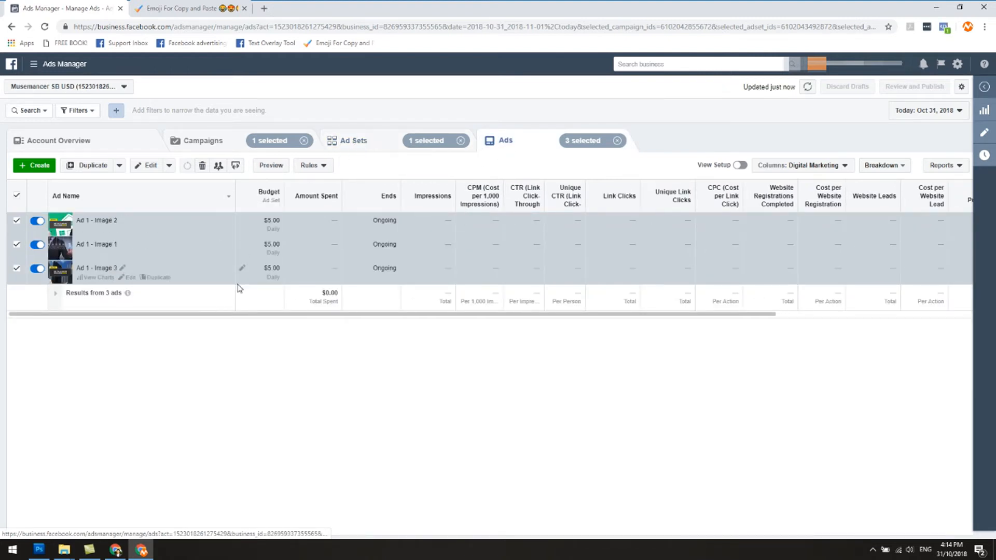
left_click(130, 277)
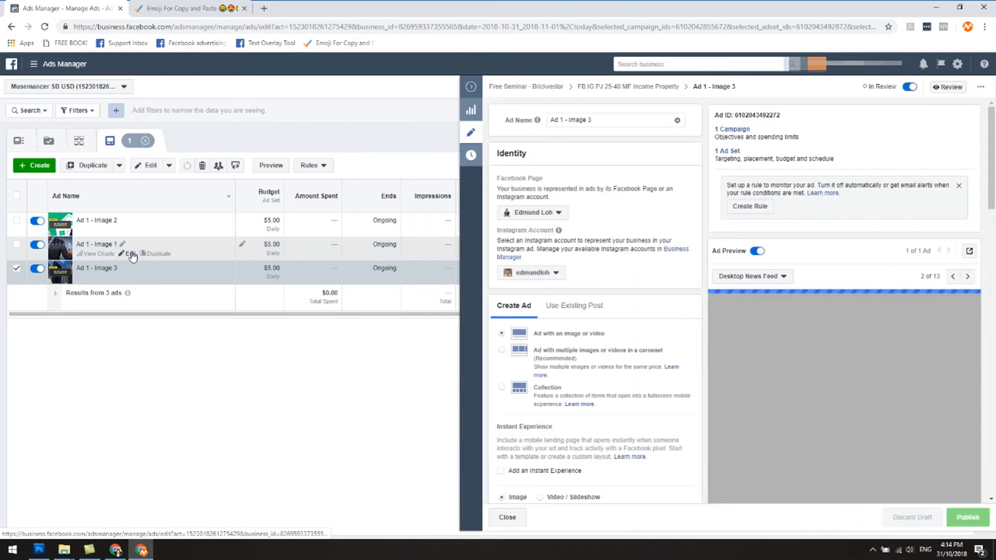
left_click(132, 255)
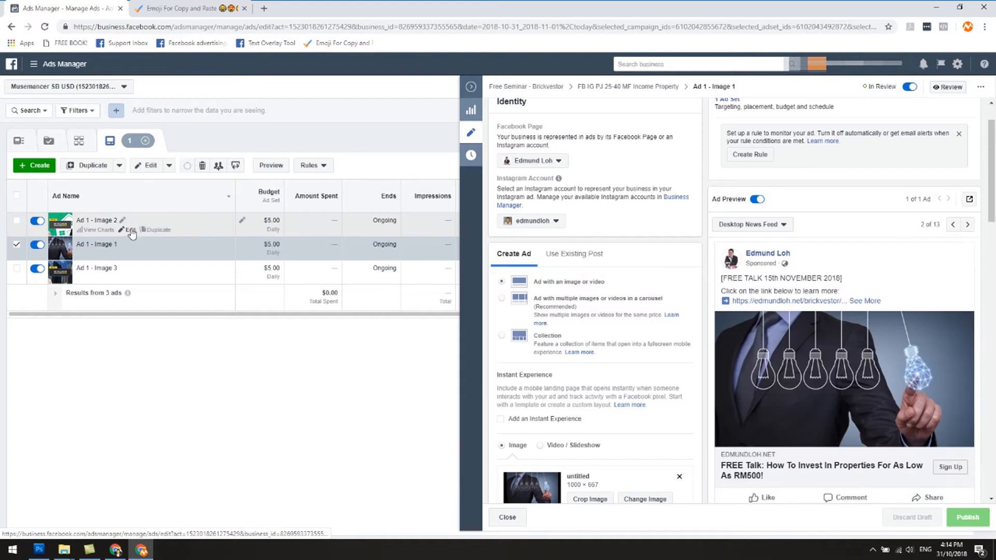
left_click(130, 229)
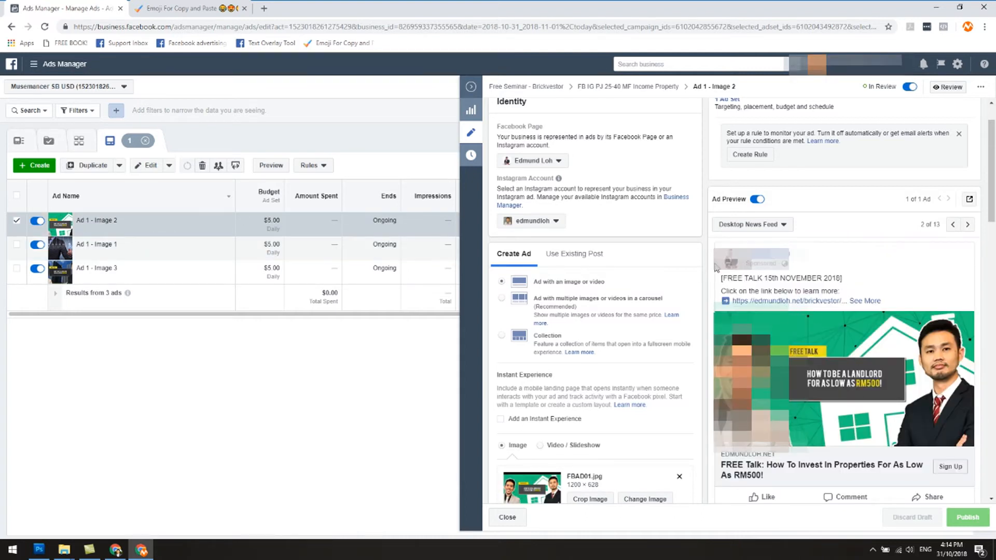
View the Facebook post with comments for Ad 1 - Image 2 in the Income Property ad set and return to Ads Manager.
scroll(805, 358, "down", 2)
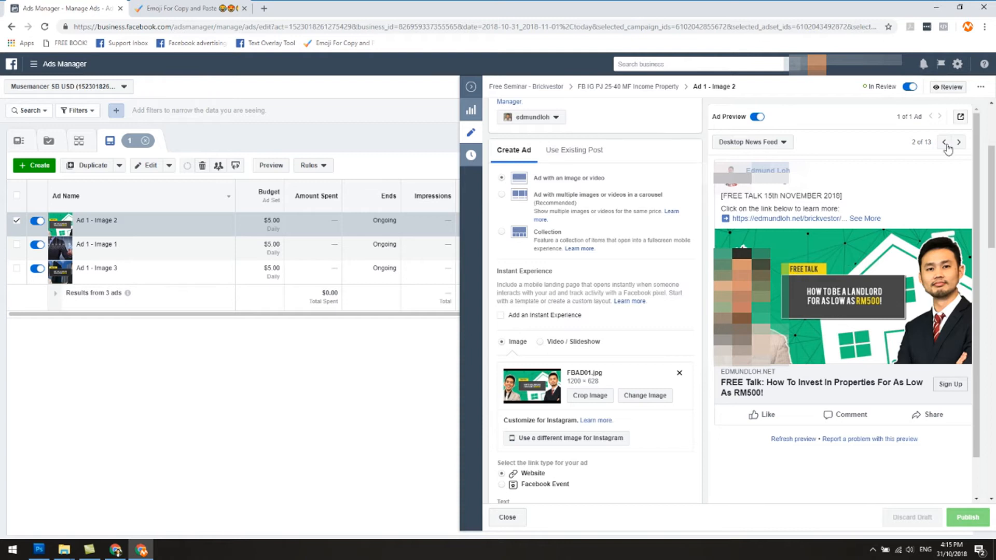
left_click(960, 118)
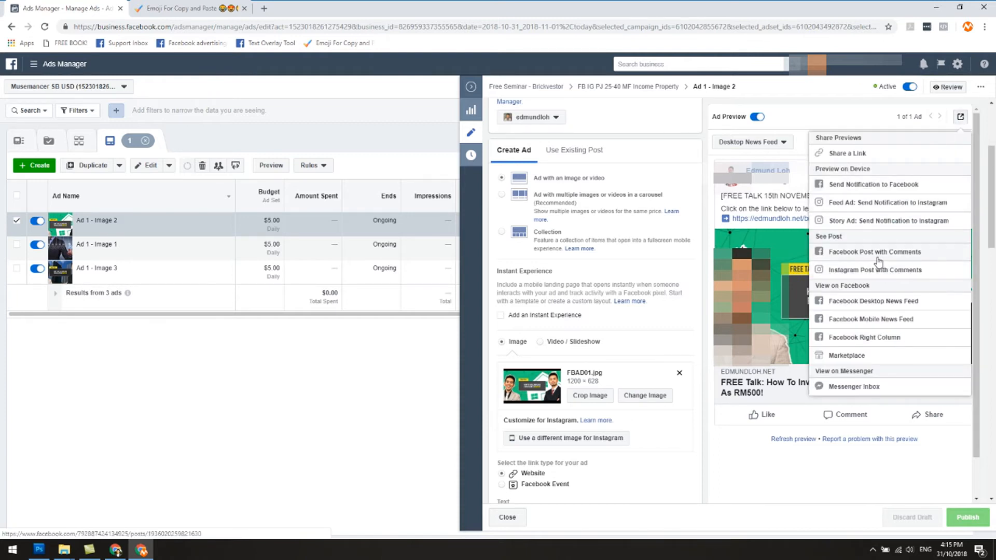
left_click(877, 252)
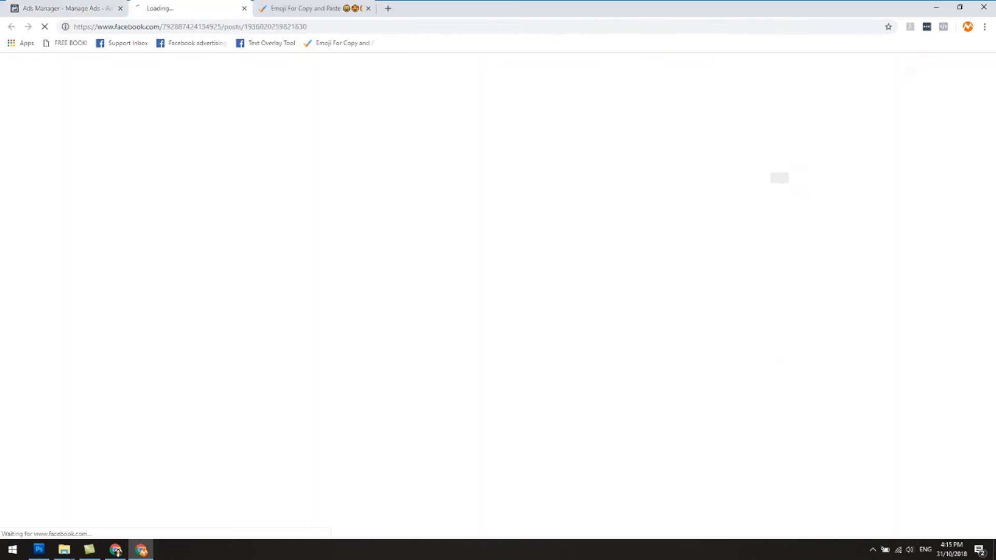
left_click(62, 7)
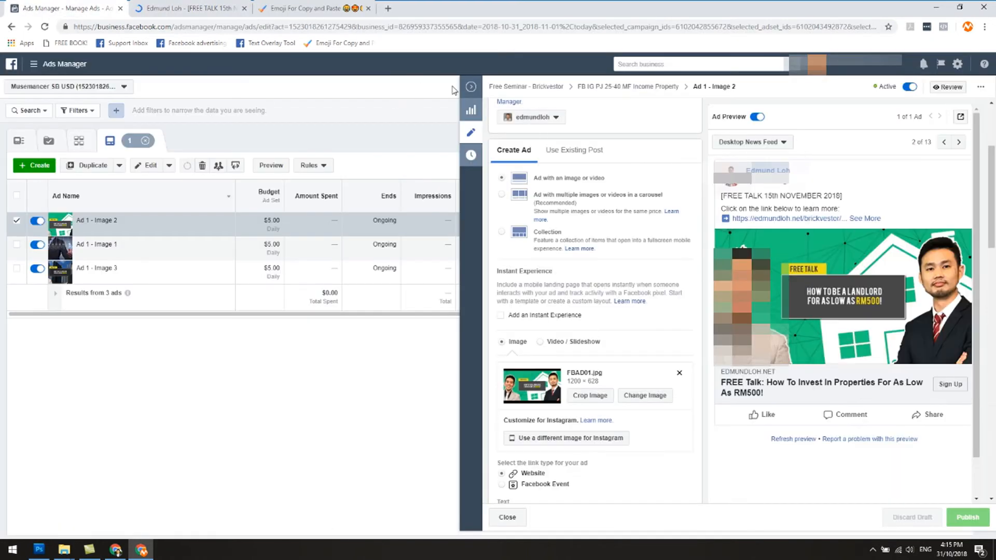
Close the ad editor and show the ads of only the FB IG PJ 25-40 MF Real Estate x Mid Value Goods ad set.
left_click(471, 87)
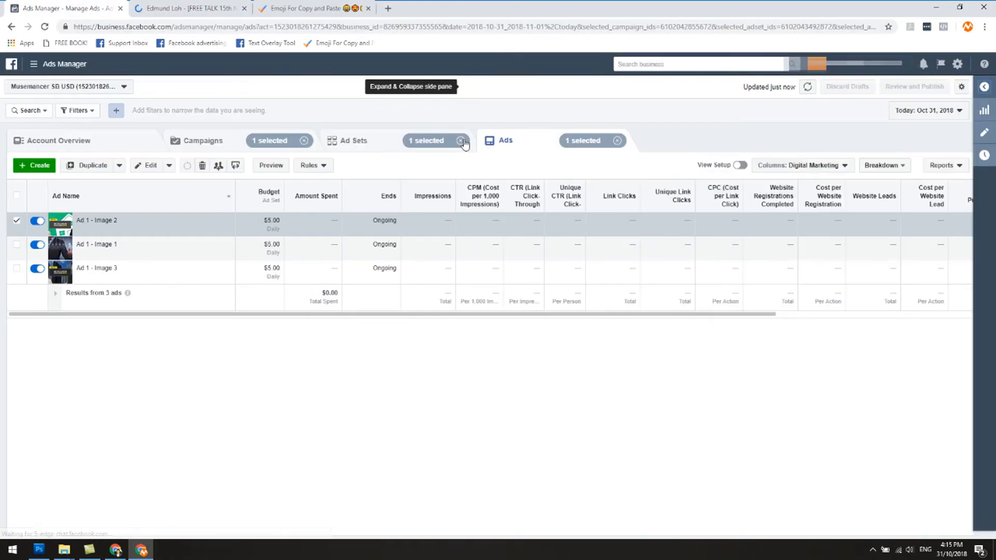
left_click(358, 145)
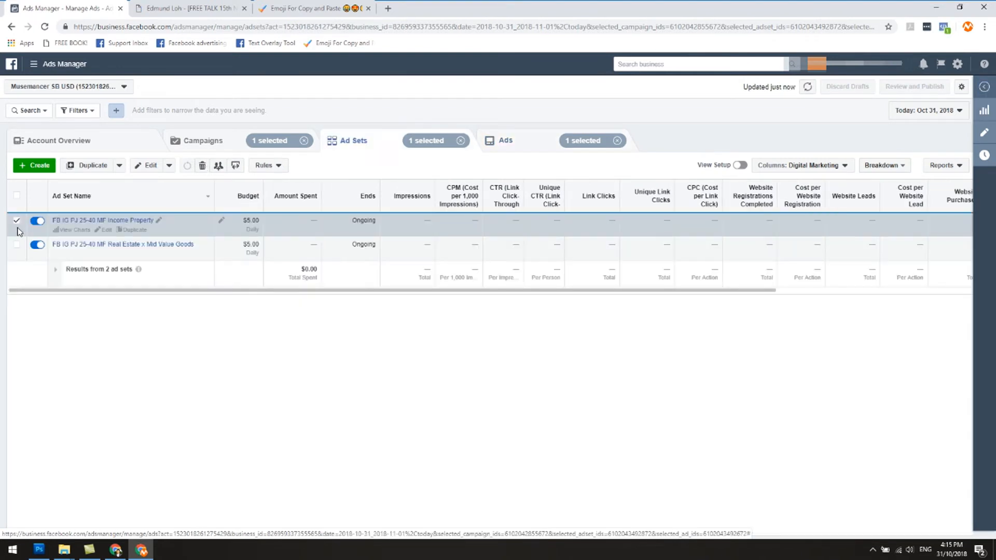
left_click(17, 220)
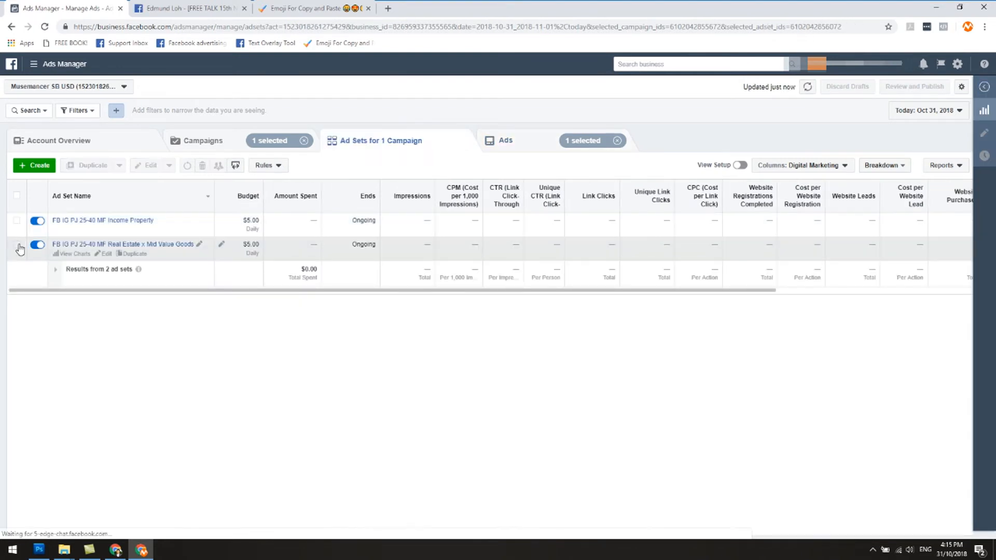
left_click(17, 245)
left_click(557, 141)
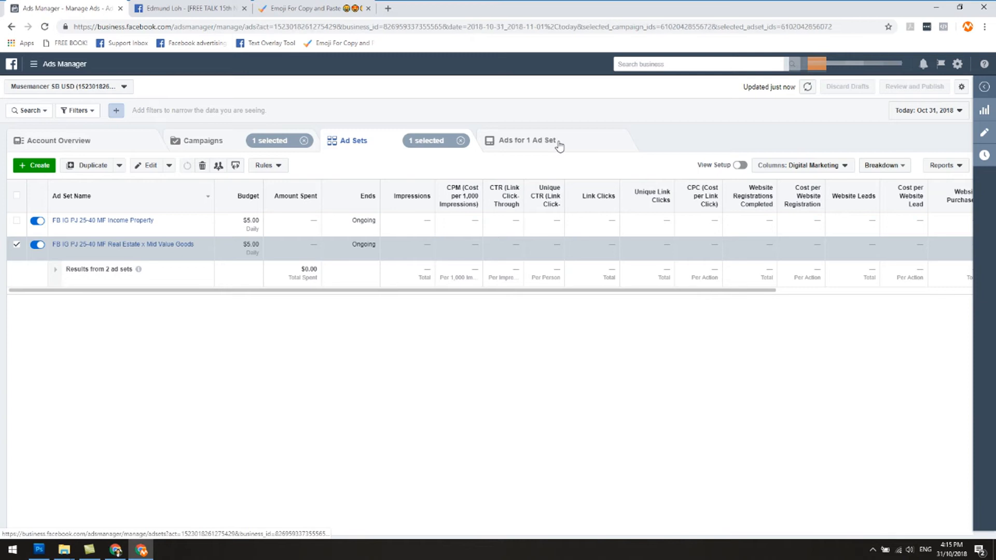
View the Facebook post with comments for the original ad set's Ad 1 - Image 2 and close the emoji page.
left_click(130, 278)
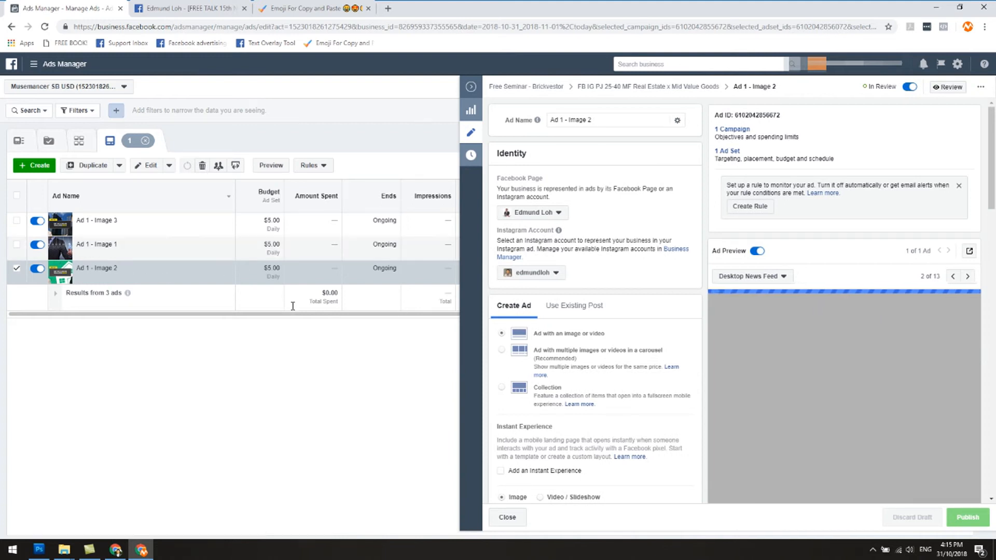
scroll(900, 317, "down", 1)
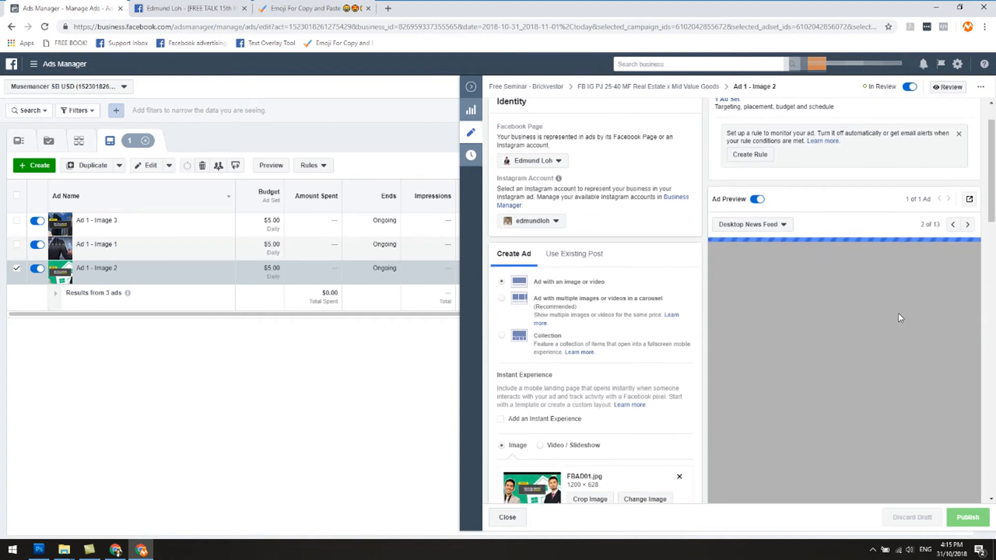
scroll(899, 313, "down", 1)
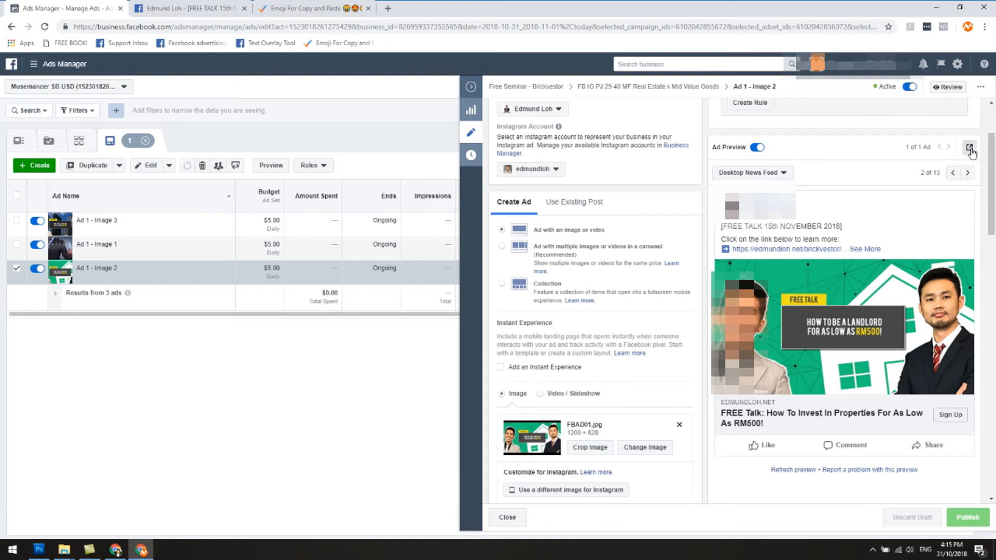
left_click(970, 148)
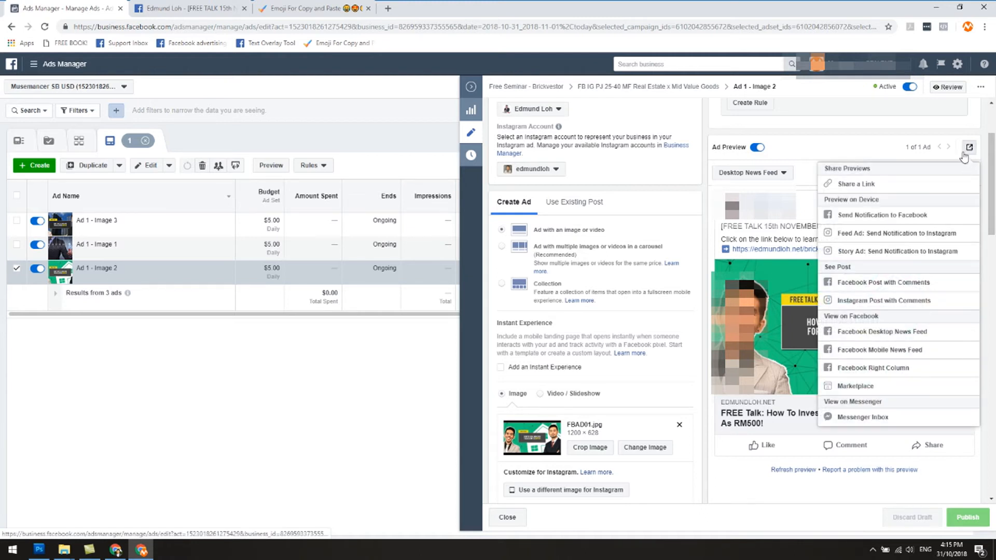
left_click(882, 288)
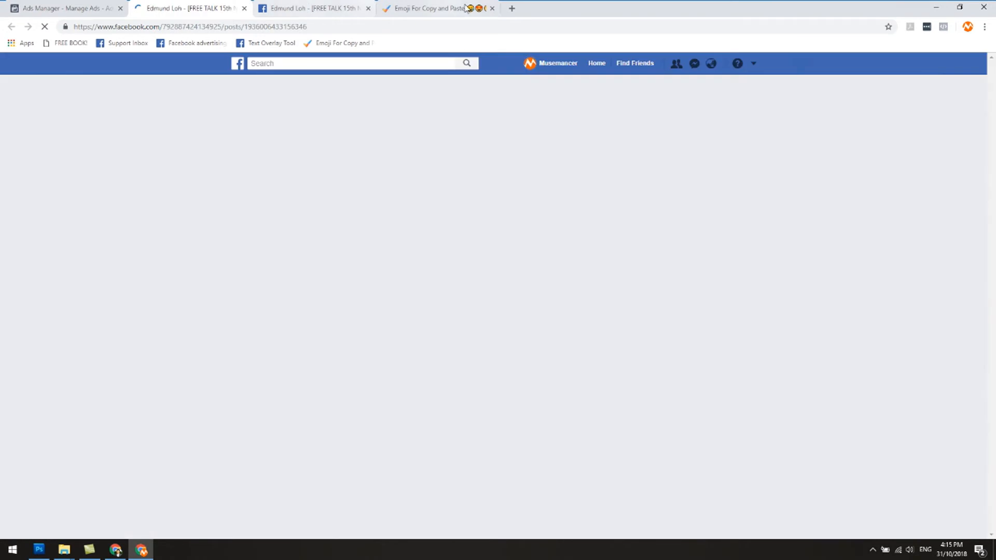
left_click(492, 9)
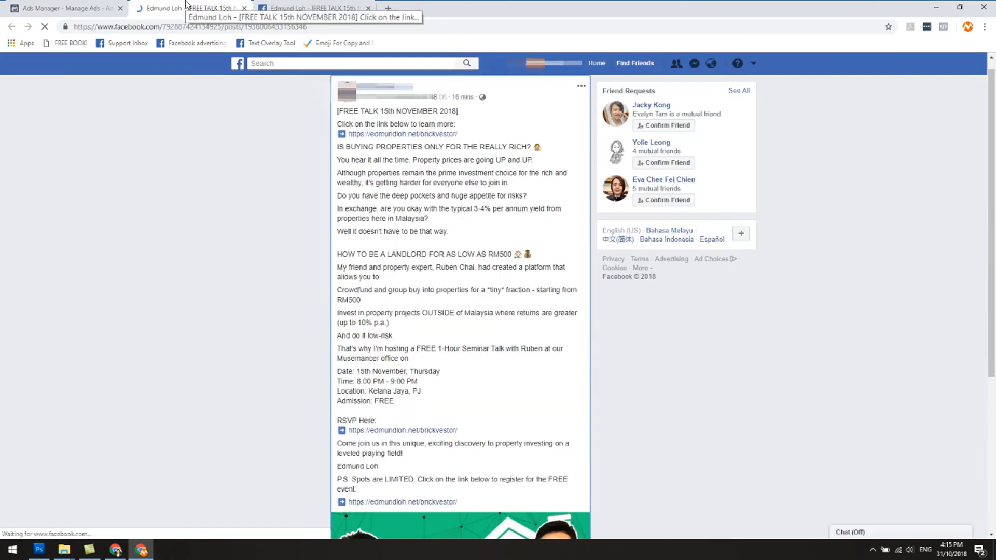
Compare the text, image and engagement of the original ad's post with those of the duplicated ad's post.
scroll(273, 200, "down", 5)
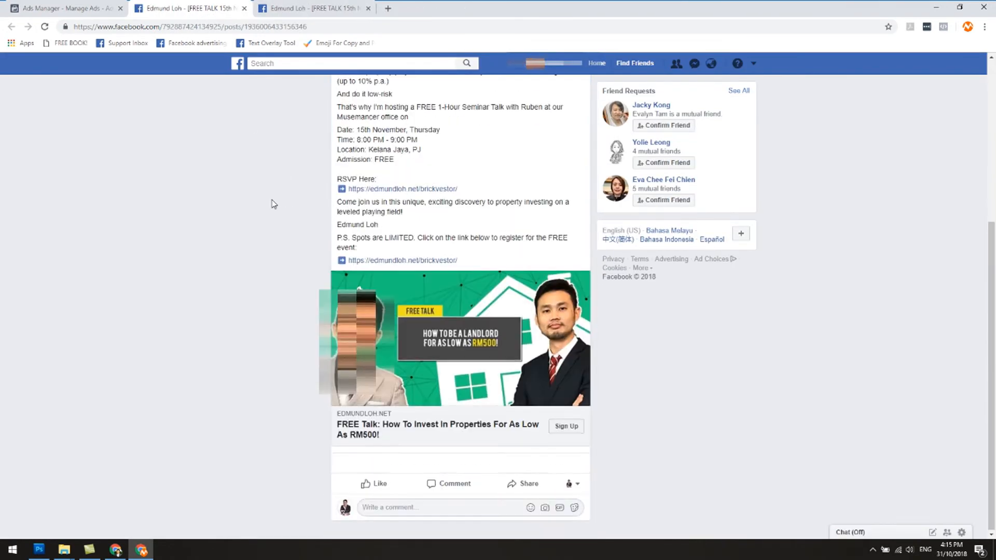
left_click(292, 8)
scroll(275, 225, "down", 5)
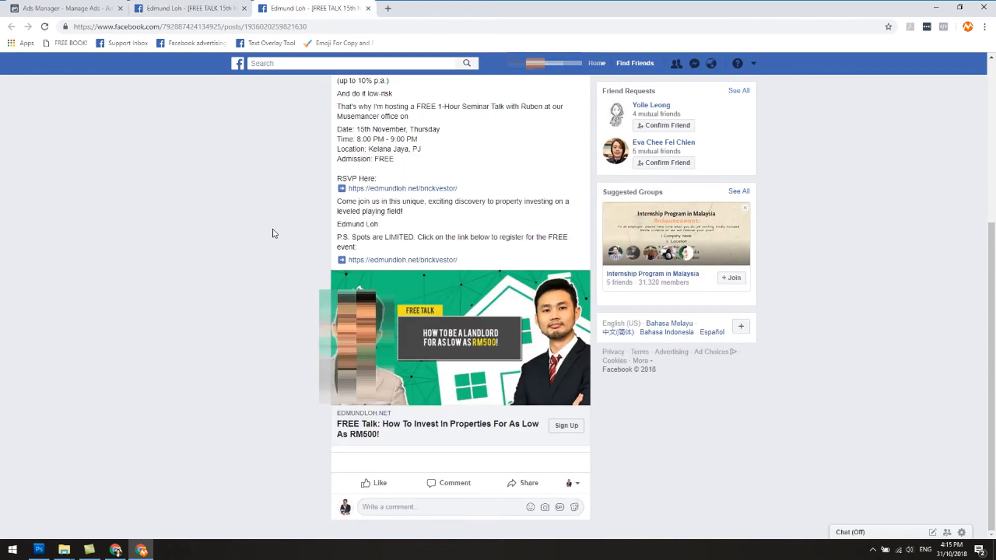
left_click(181, 4)
left_click(259, 4)
left_click(193, 7)
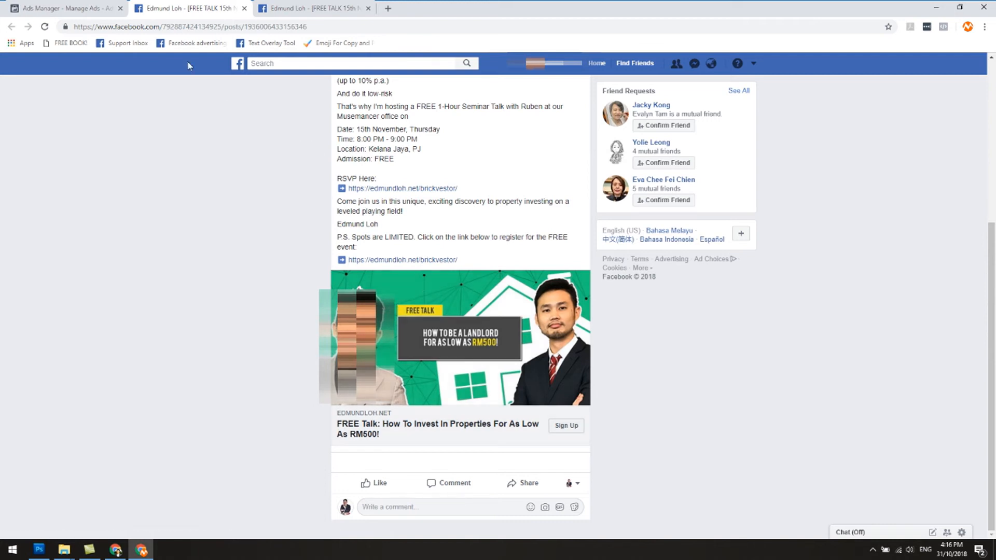
Compare the post IDs at the end of the two posts' web addresses, highlighting the duplicated post's ID.
left_click(140, 30)
left_click(181, 167)
left_click_drag(245, 28, 312, 29)
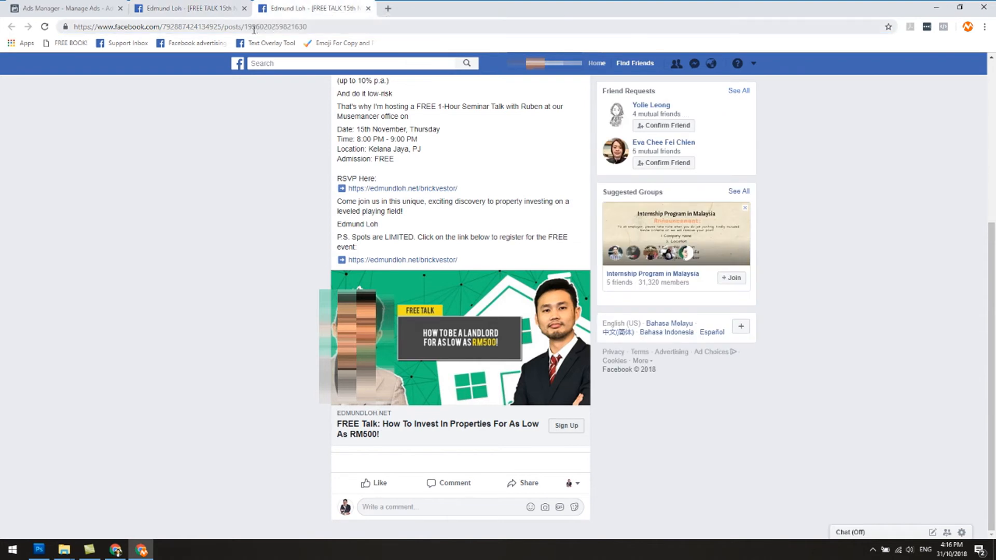
left_click_drag(246, 27, 311, 27)
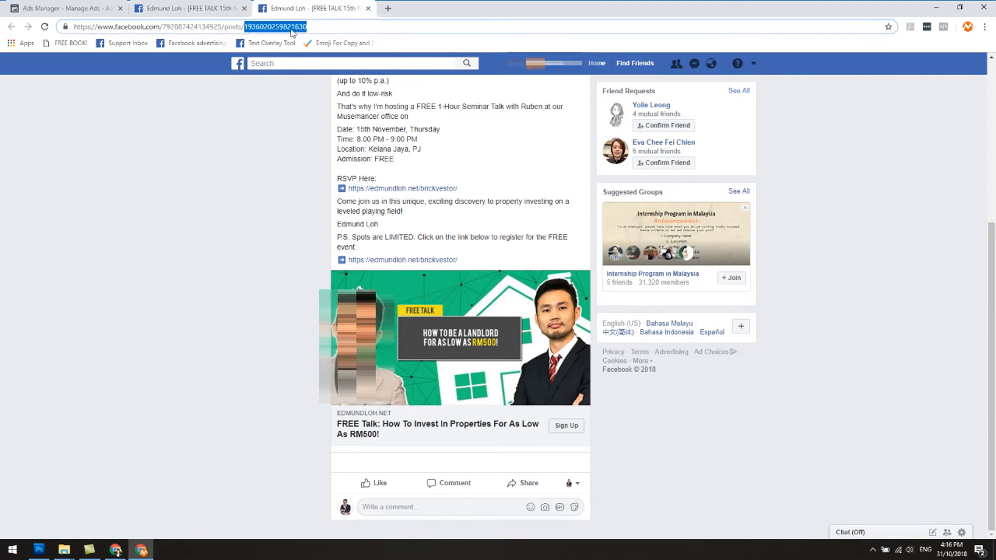
left_click(223, 8)
double_click(291, 27)
left_click(316, 25)
left_click(300, 9)
left_click(220, 6)
left_click(275, 4)
left_click(216, 5)
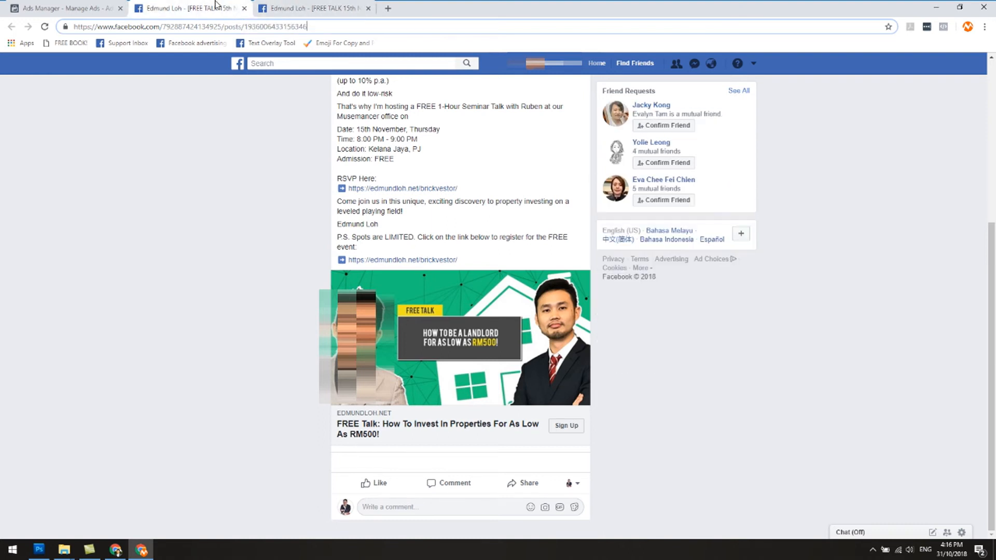
left_click(316, 4)
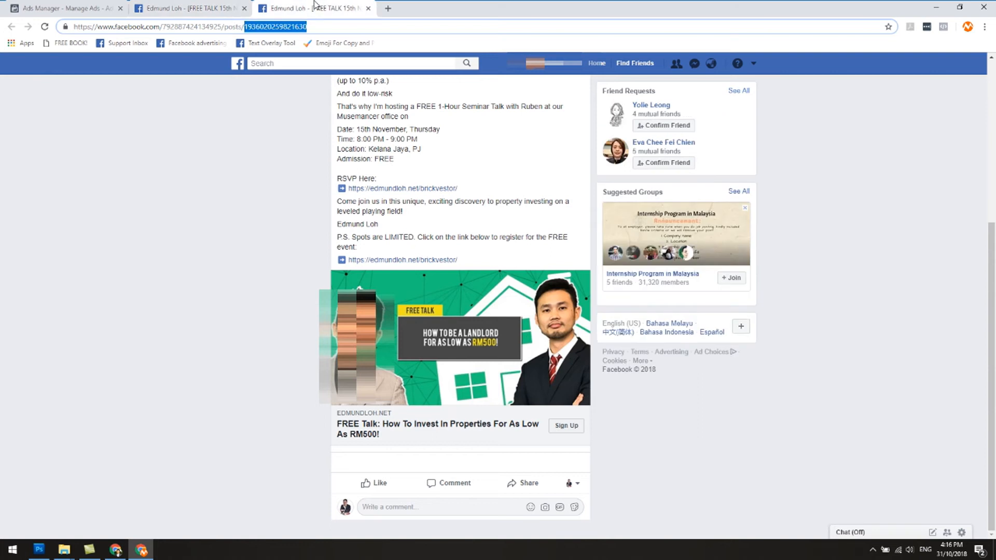
left_click(226, 5)
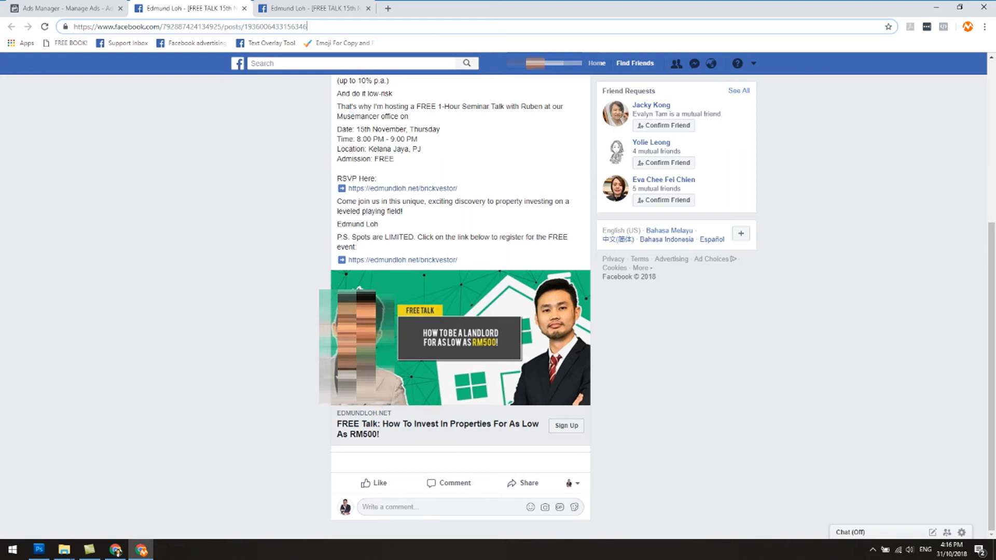
Recheck the original and duplicated ads' posts and their address IDs, and close both post pages.
left_click(418, 501)
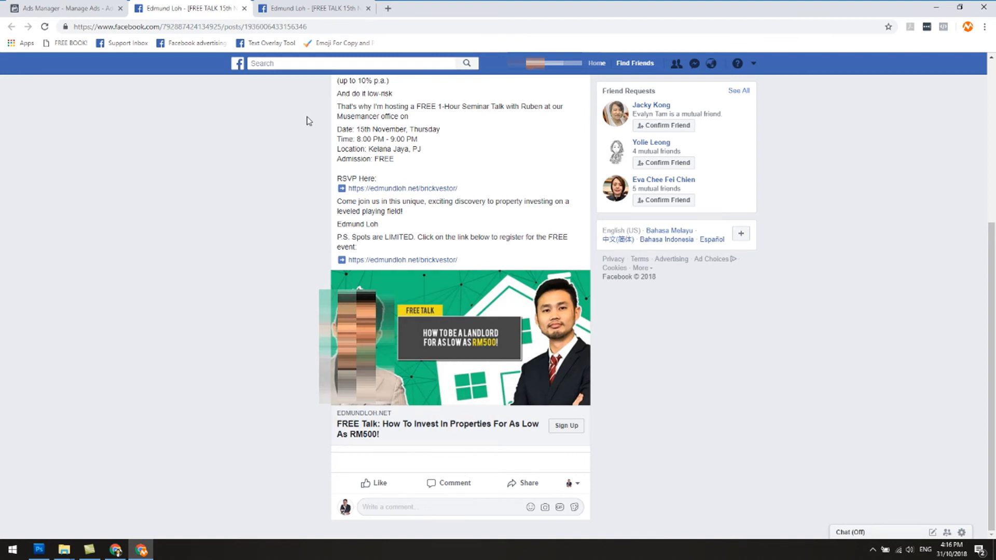
left_click(299, 11)
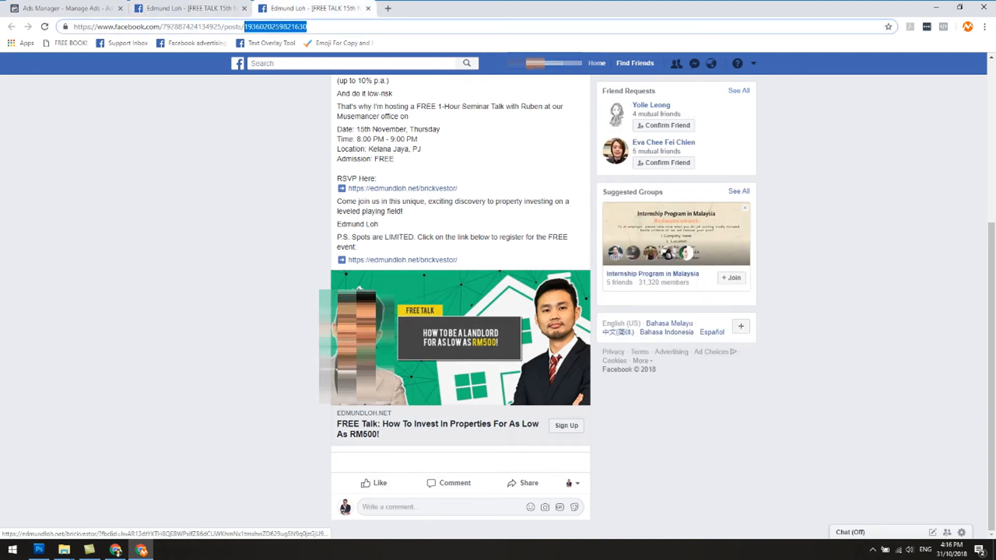
scroll(322, 355, "up", 3)
scroll(319, 354, "down", 3)
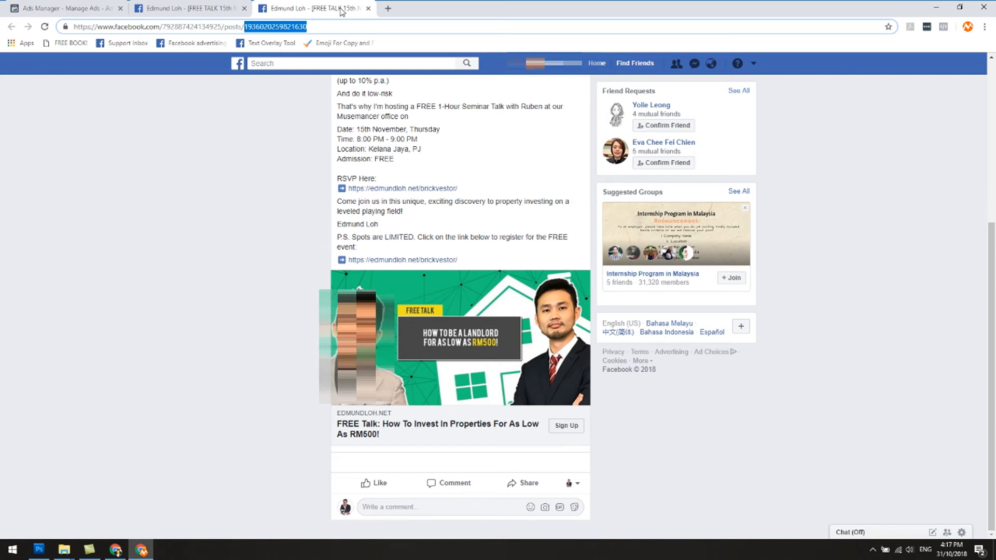
left_click(368, 8)
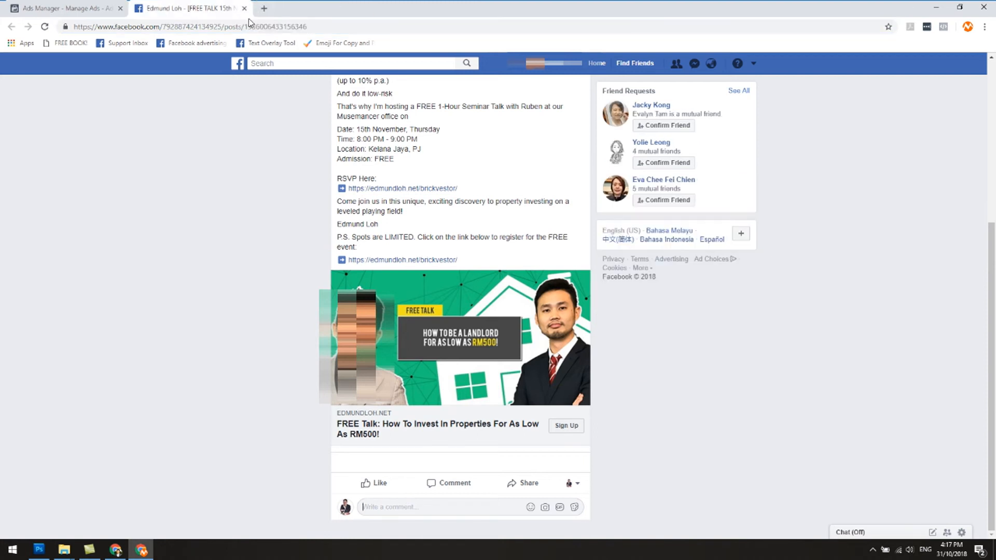
left_click(243, 9)
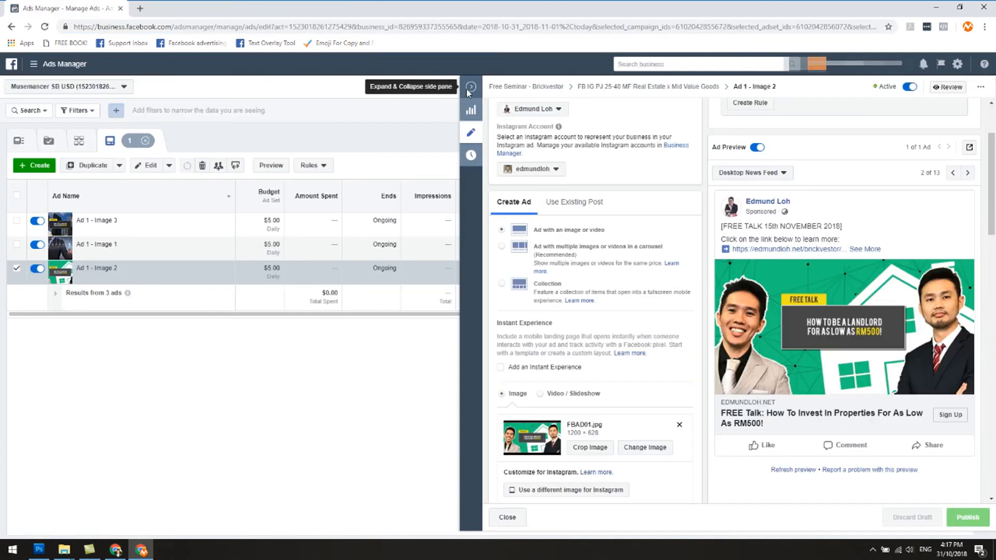
View the Facebook post with comments for Ad 1 - Image 1 in the Real Estate x Mid Value Goods ad set.
left_click(470, 92)
left_click(362, 142)
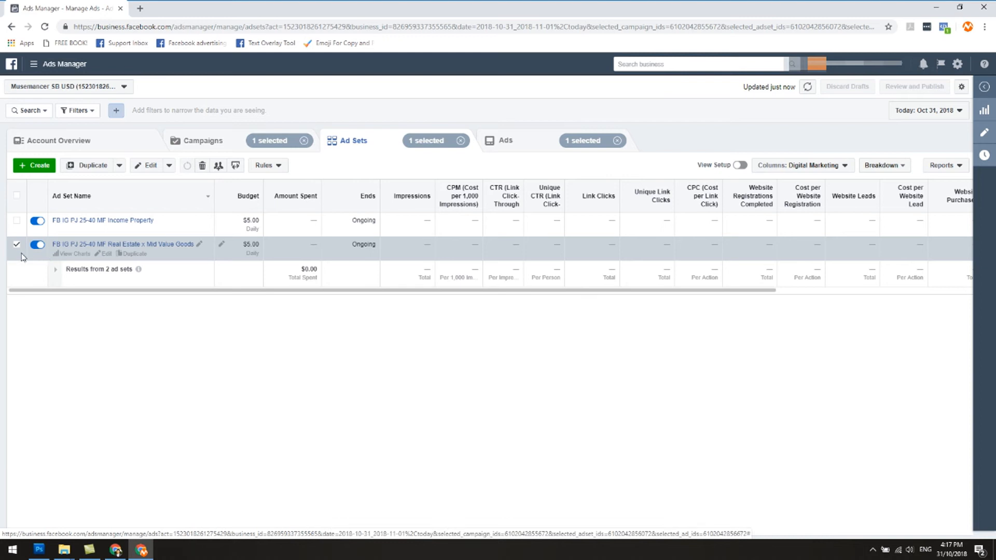
left_click(548, 147)
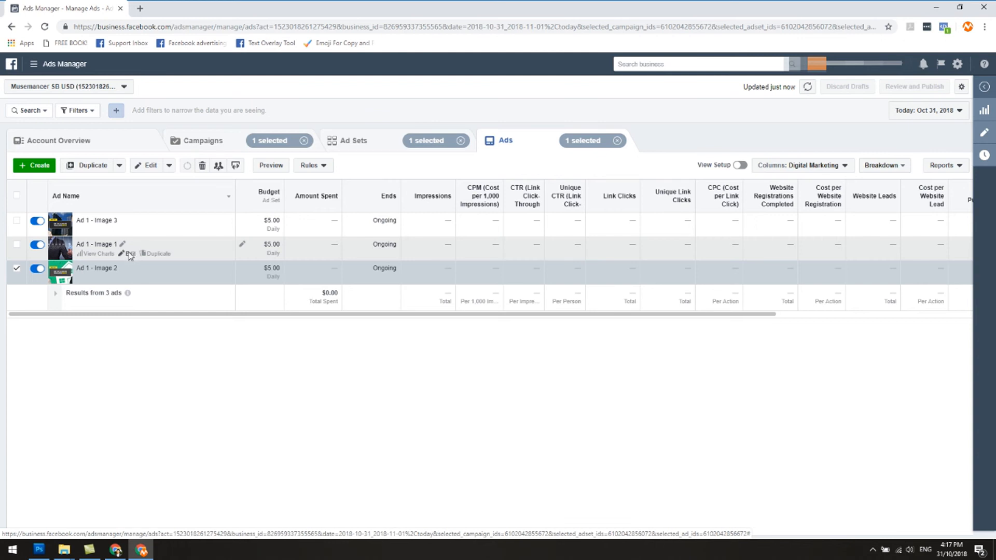
left_click(128, 254)
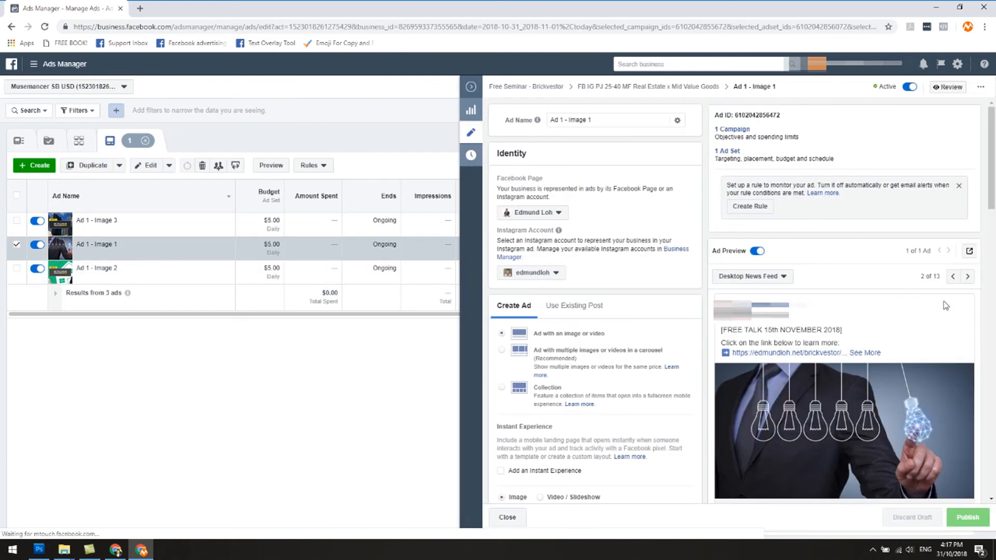
left_click(969, 251)
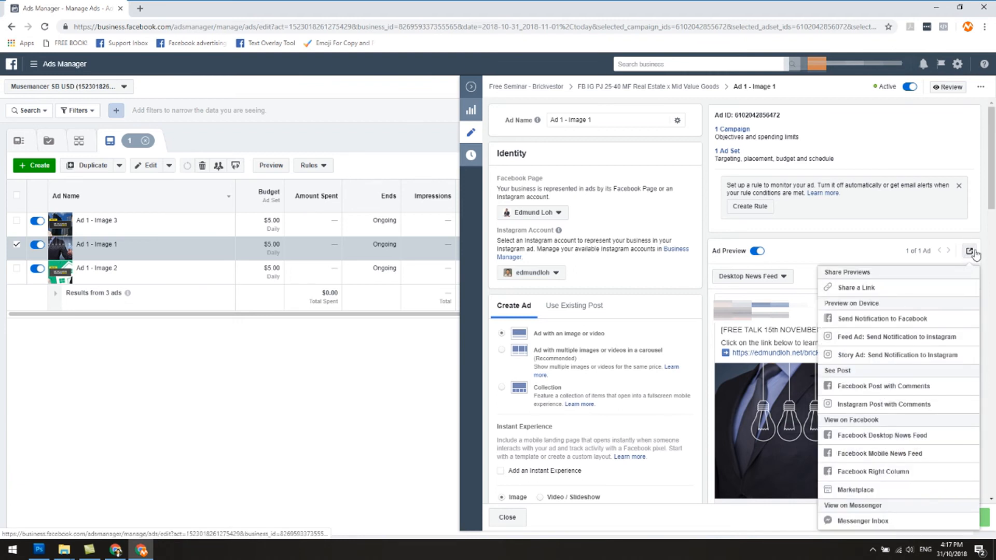
left_click(875, 388)
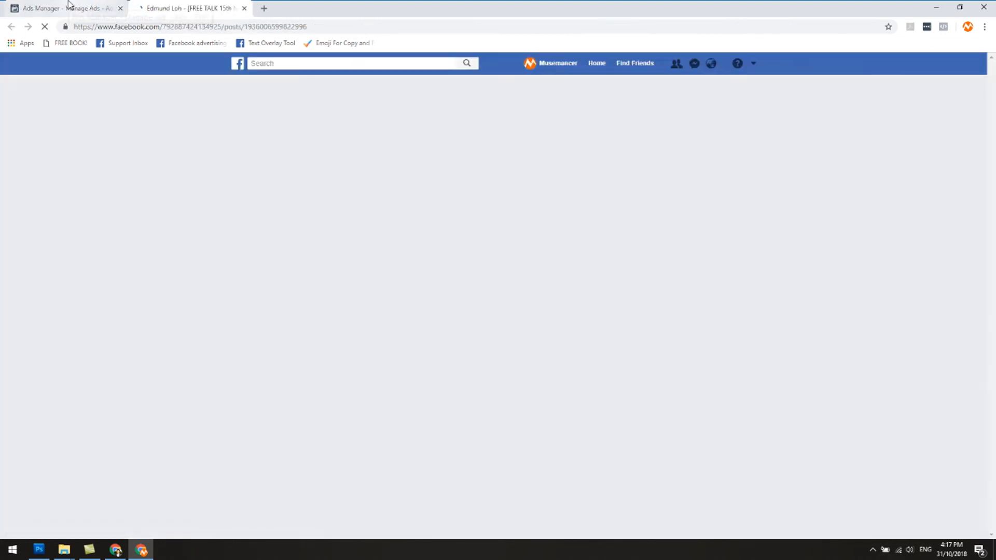
View the Facebook post with comments for the original Ad 1 - Image 2, placing its page after the Image 1 post.
left_click(67, 8)
left_click(130, 275)
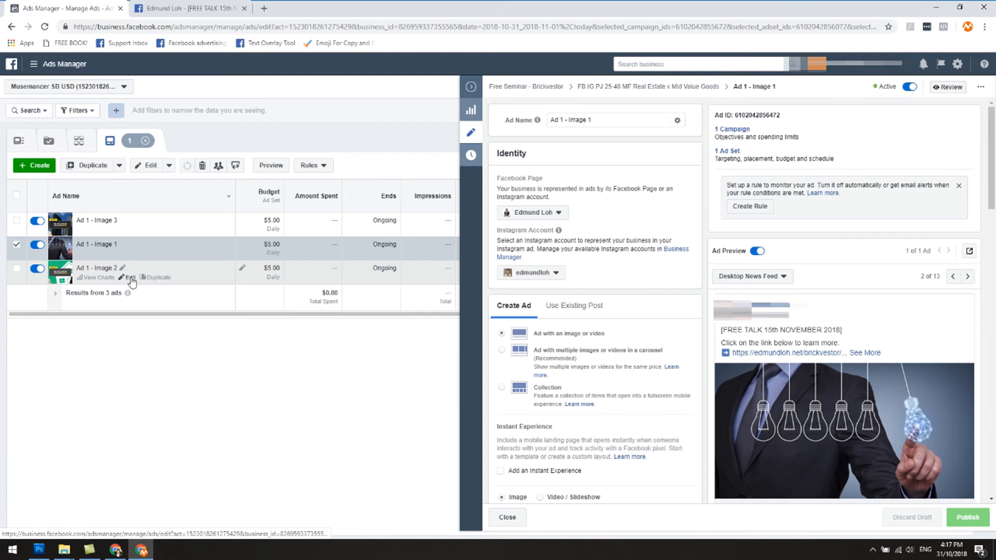
left_click(969, 251)
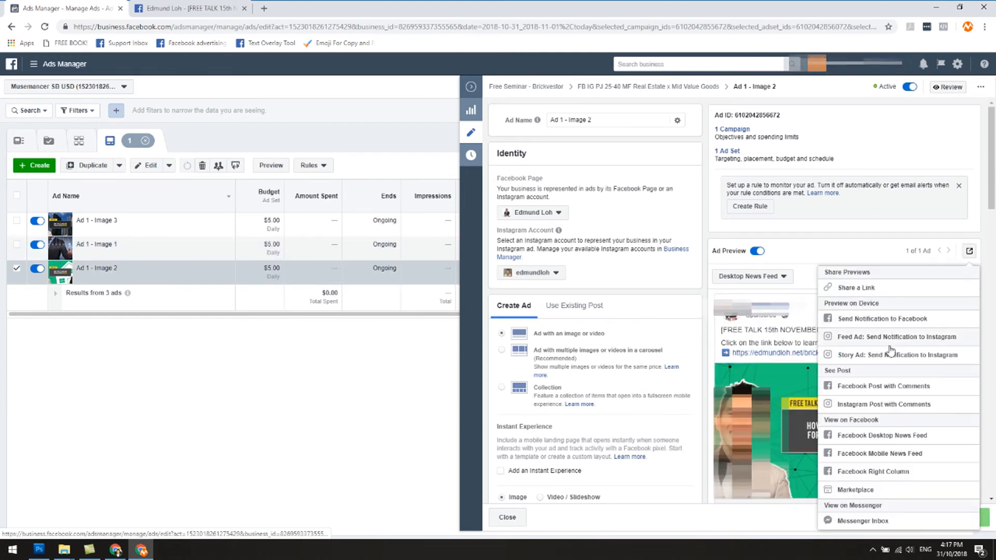
left_click(884, 404)
left_click_drag(206, 9, 304, 13)
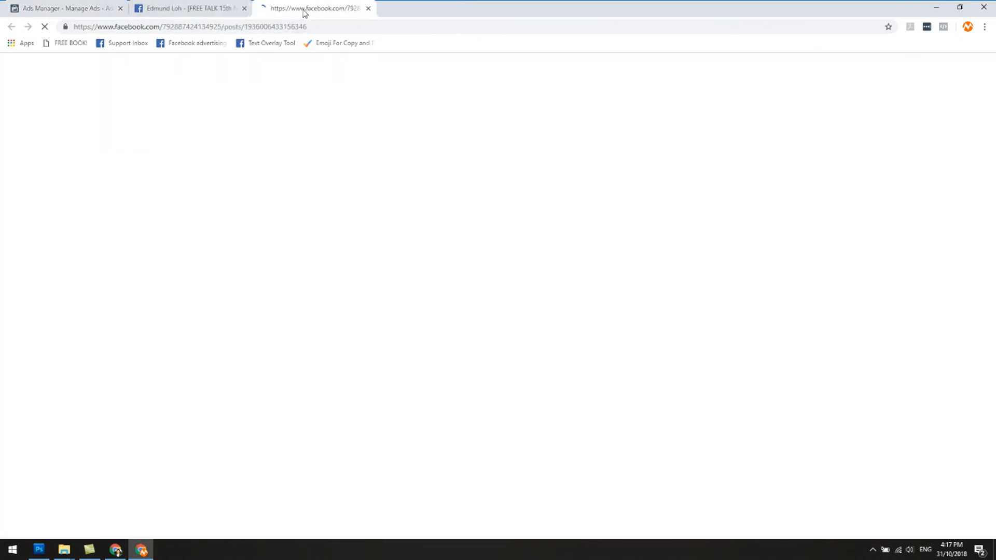
View the Facebook post with comments for the original Ad 1 - Image 3, placing its page after the other two posts.
left_click(25, 9)
left_click(131, 231)
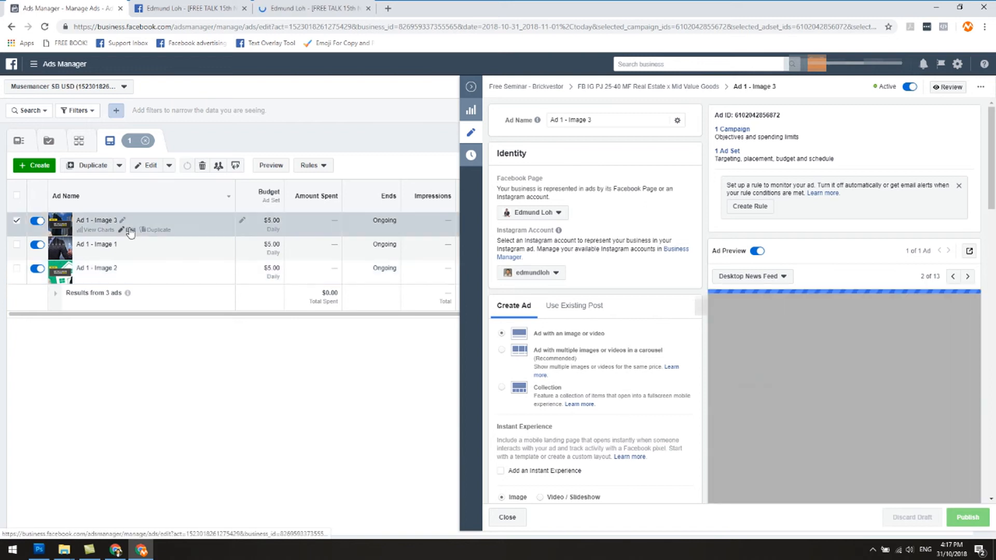
left_click(969, 251)
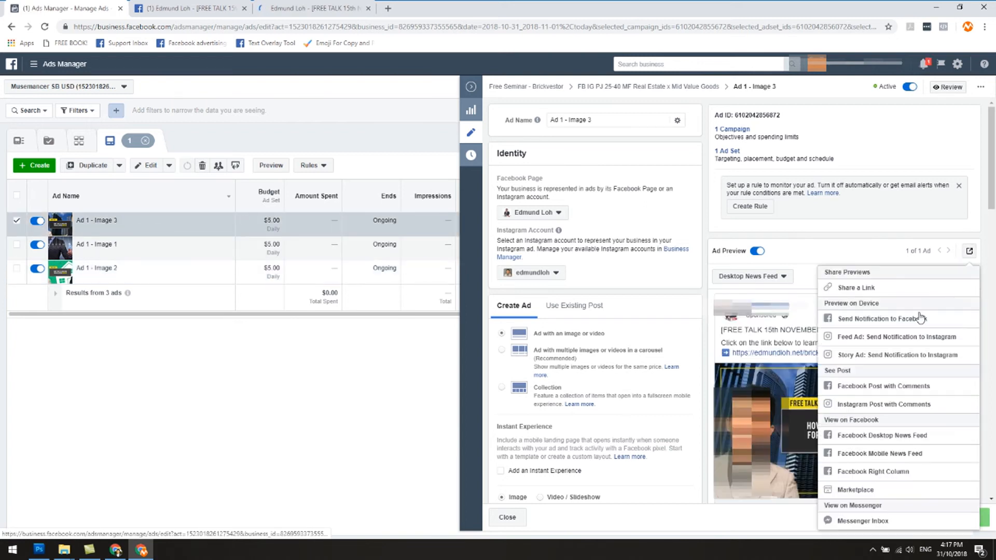
left_click(899, 393)
left_click_drag(205, 6, 452, 8)
Return to Ads Manager, close the ad editor and show the ads of only the FB IG PJ 25-40 MF Income Property ad set.
left_click(36, 4)
left_click(229, 143)
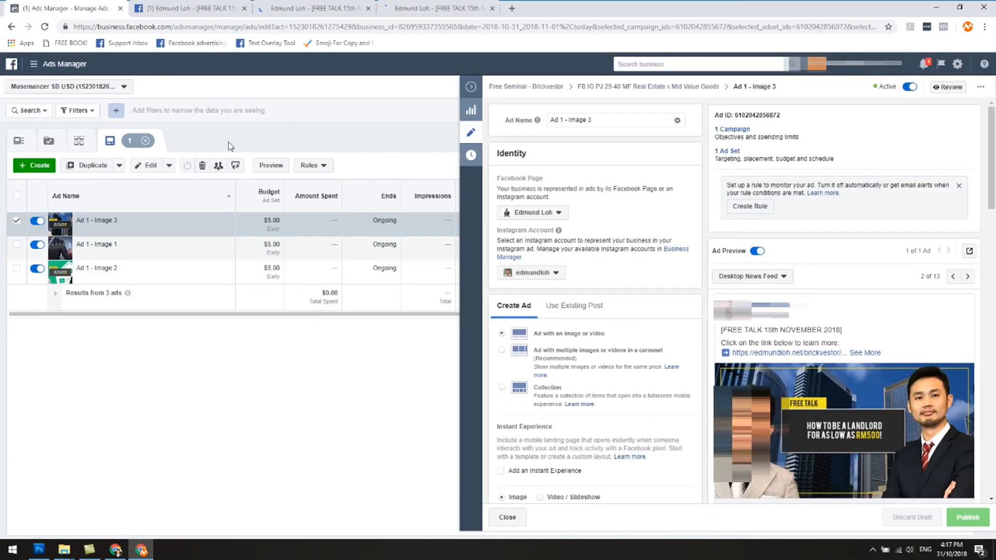
left_click(471, 86)
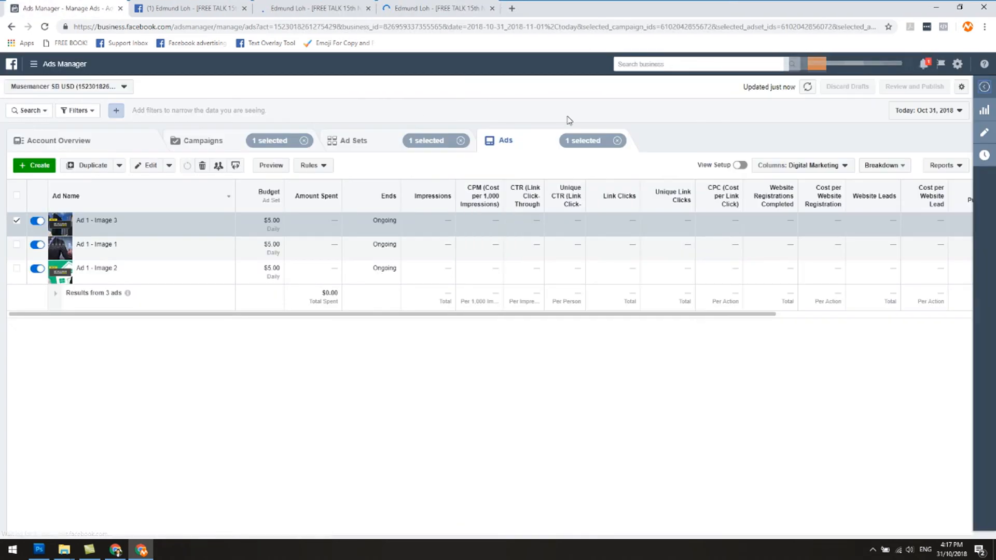
left_click(358, 143)
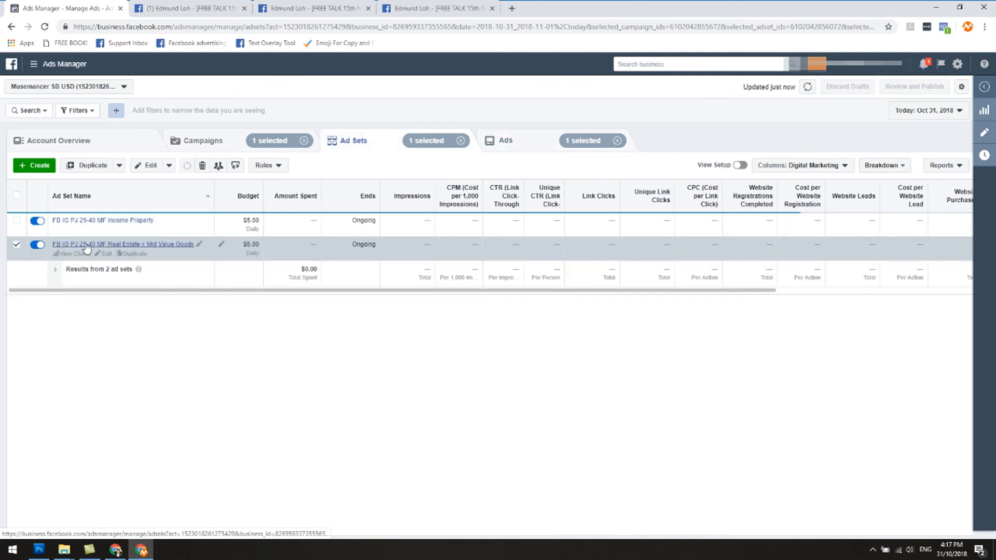
left_click(15, 246)
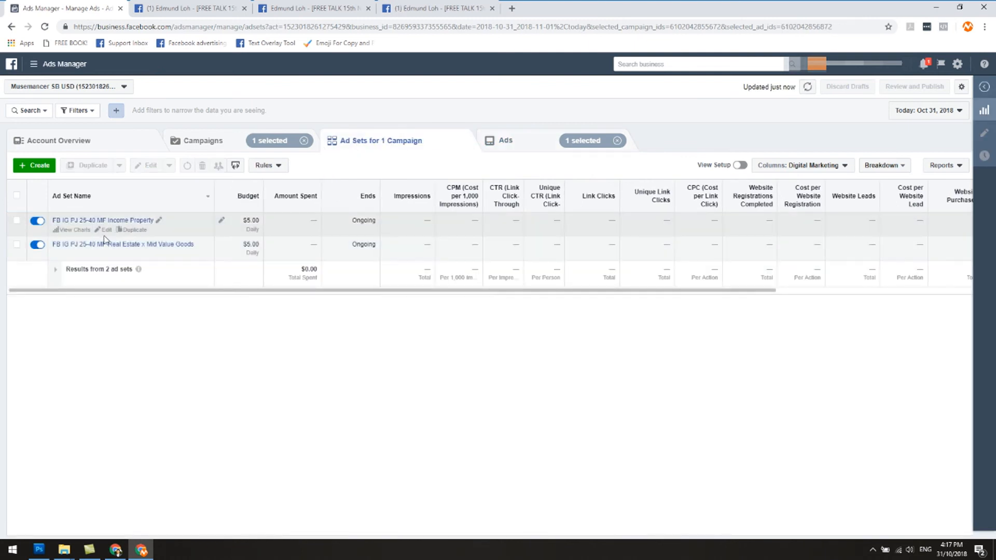
left_click(16, 220)
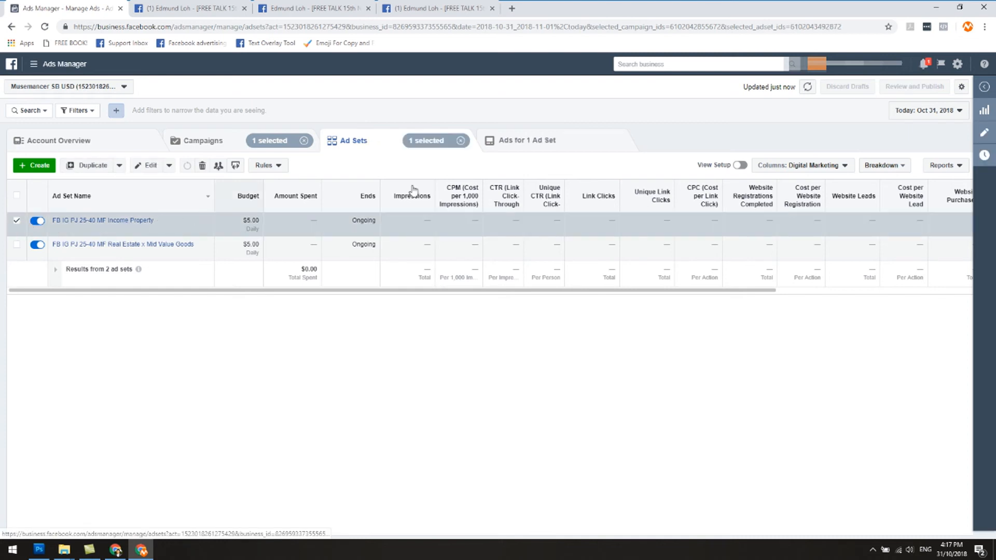
left_click(514, 142)
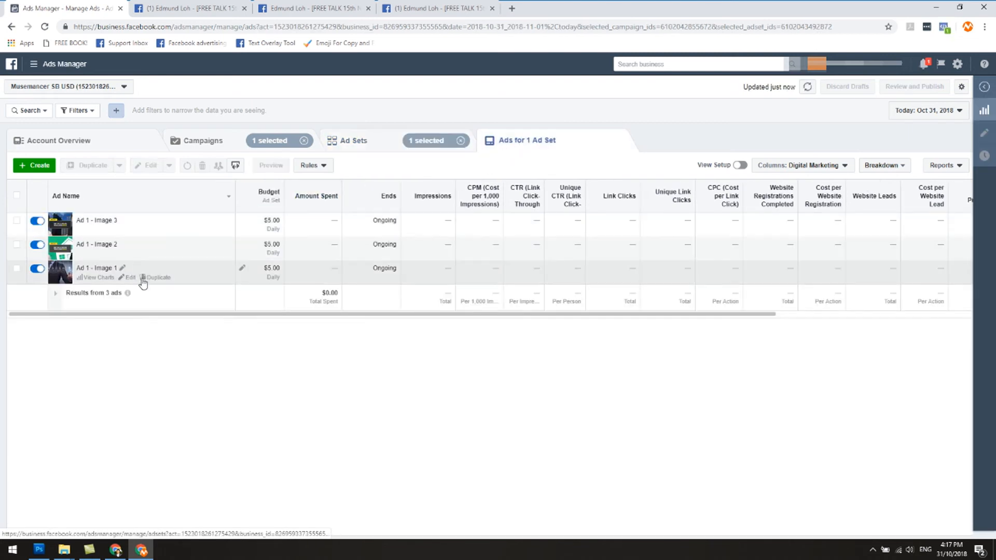
Edit the Income Property ad set's Ad 1 - Image 1 to use an existing post and open the post ID entry.
left_click(130, 278)
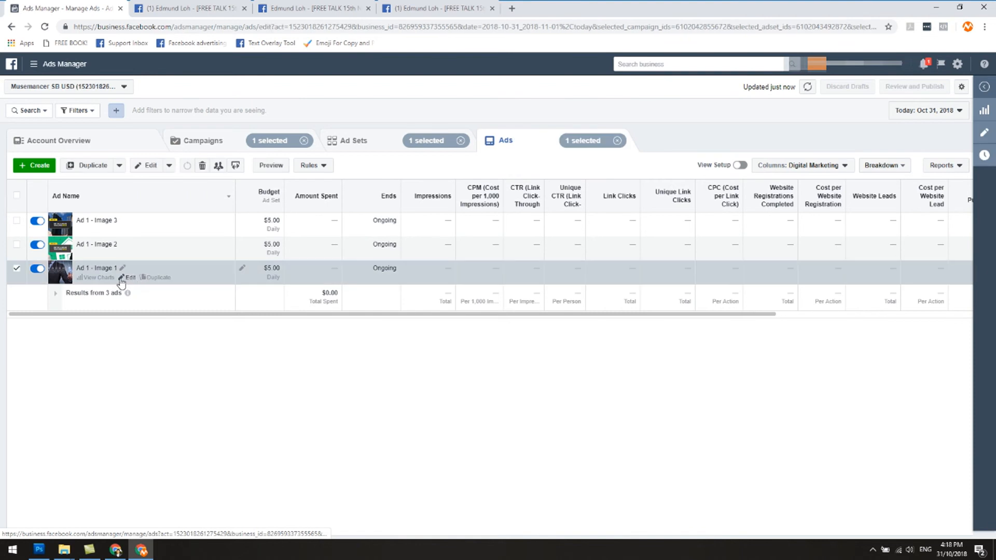
scroll(879, 310, "down", 2)
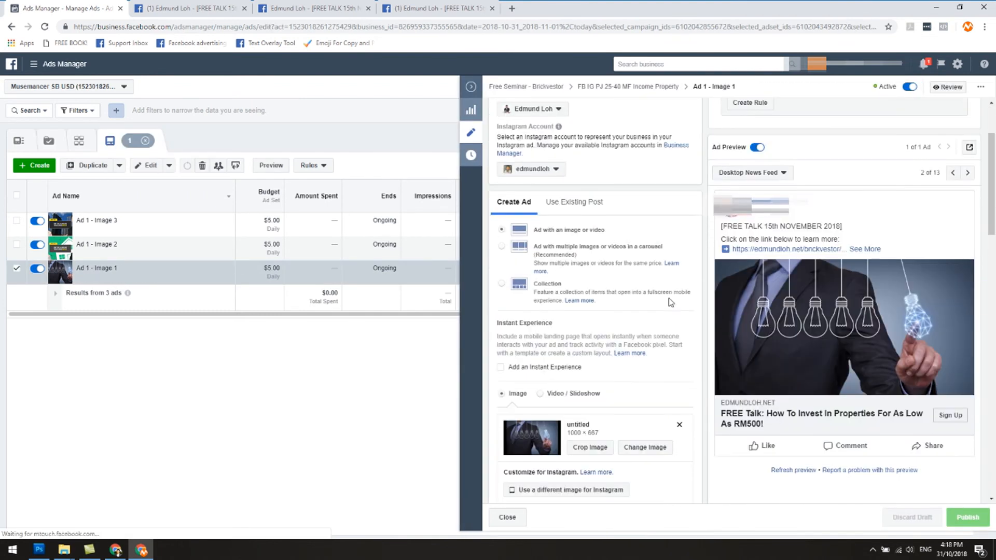
scroll(671, 303, "up", 2)
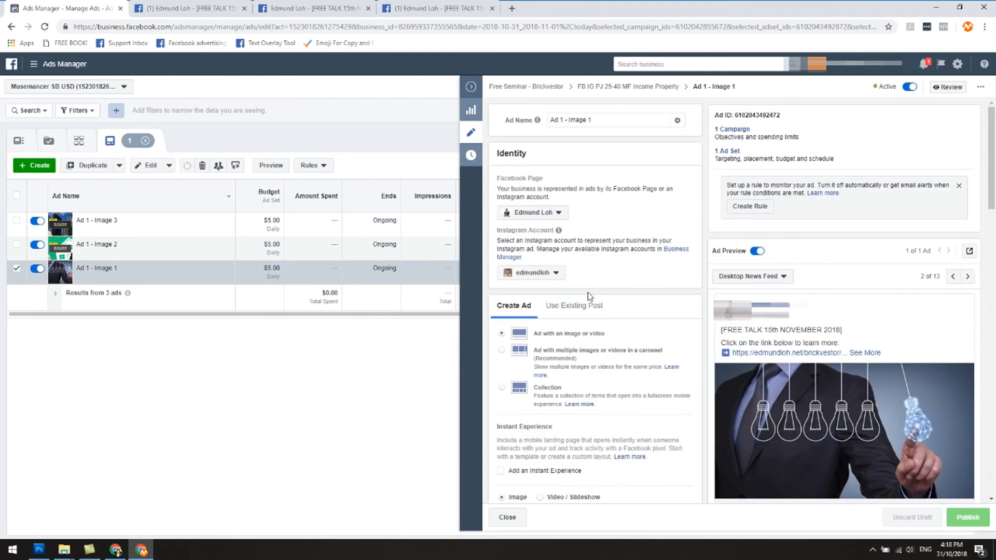
left_click(562, 309)
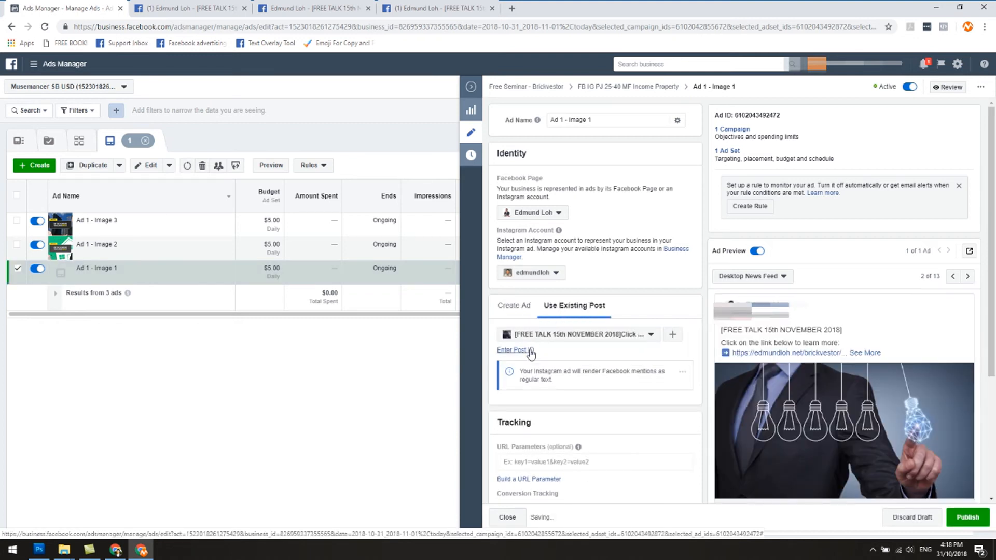
left_click(528, 351)
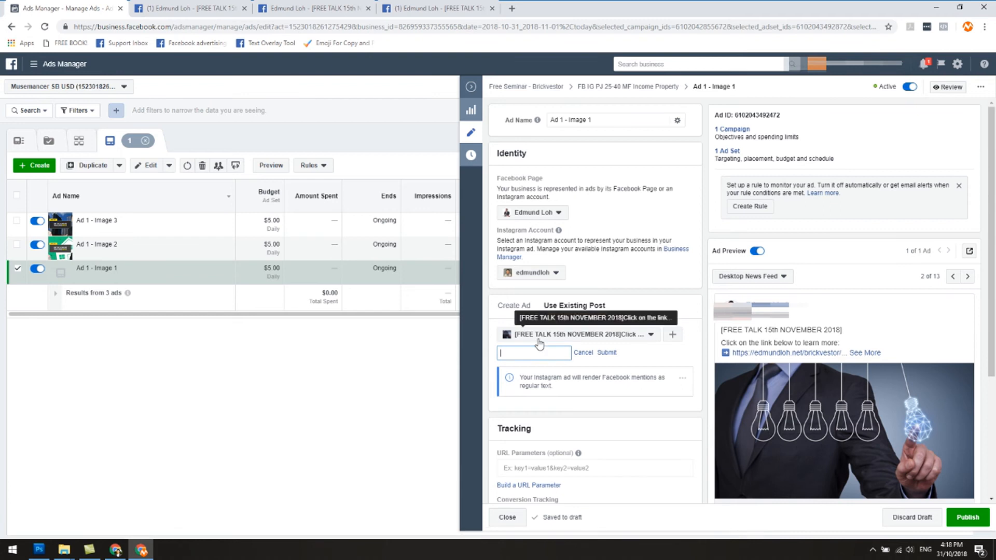
left_click(539, 335)
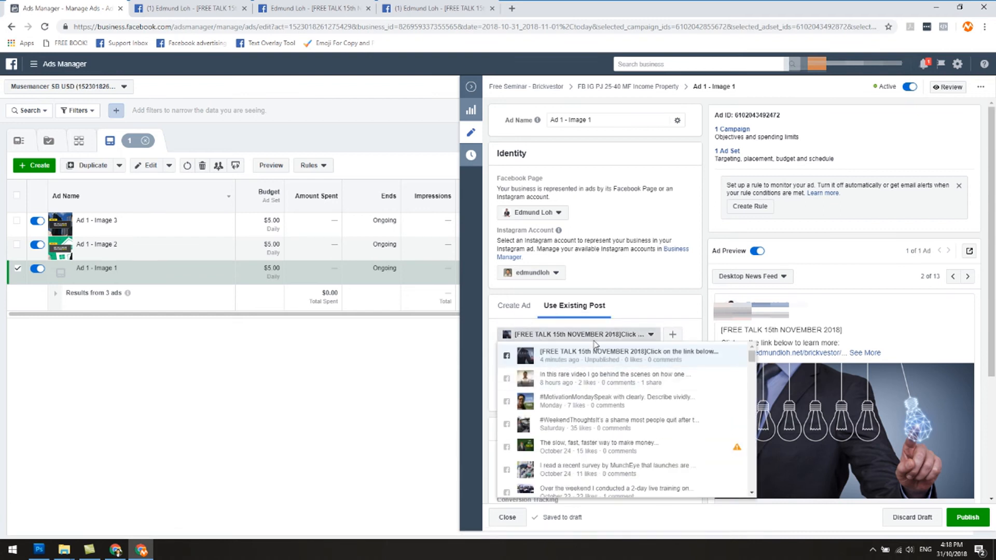
left_click(640, 314)
left_click(532, 354)
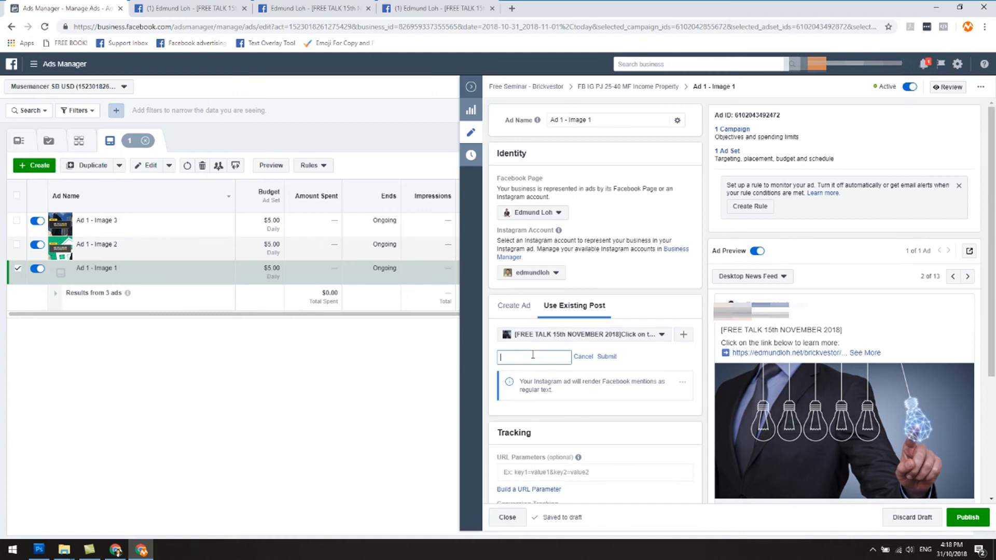
Copy the post ID from the end of the original Ad 1 - Image 1 post's web address.
left_click(231, 6)
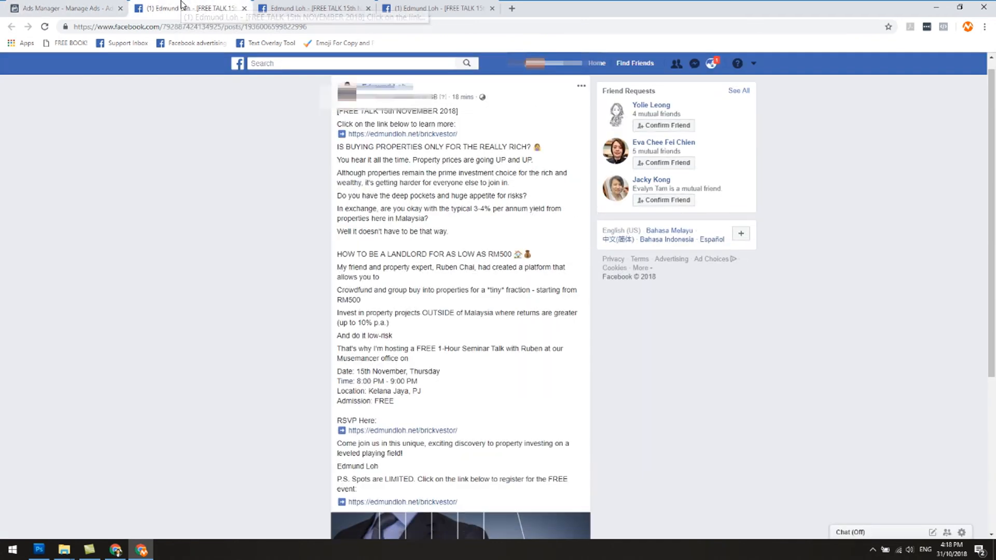
scroll(250, 207, "down", 4)
scroll(250, 207, "up", 4)
left_click_drag(244, 27, 316, 32)
right_click(300, 32)
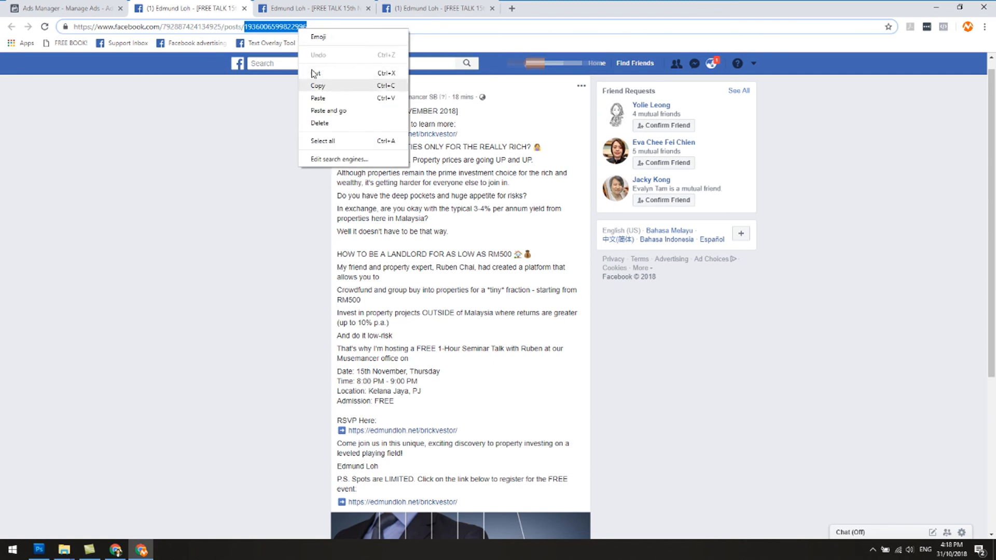
left_click(316, 83)
left_click(85, 9)
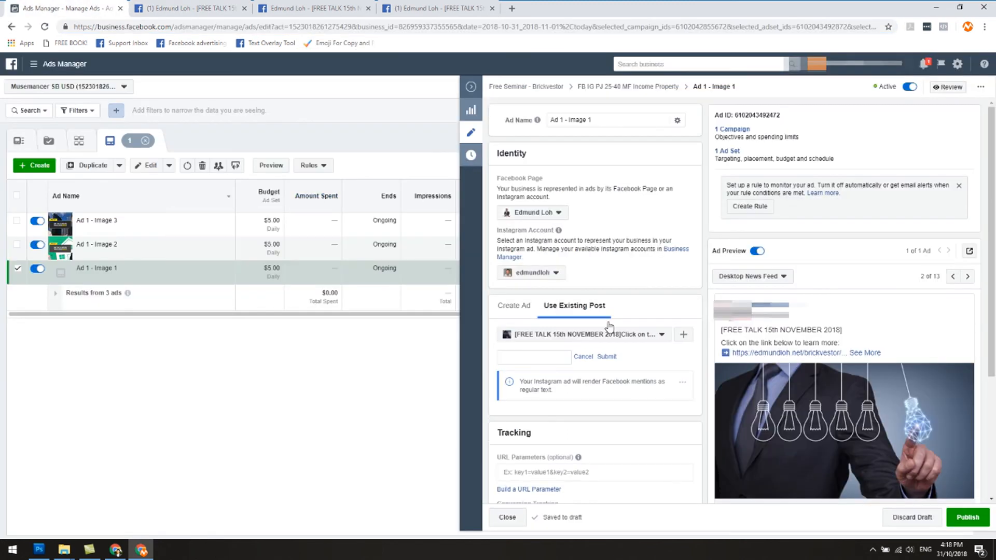
right_click(553, 362)
left_click(575, 441)
left_click(606, 357)
Publish the edited Ad 1 - Image 1 and dismiss the update notification.
scroll(863, 280, "down", 2)
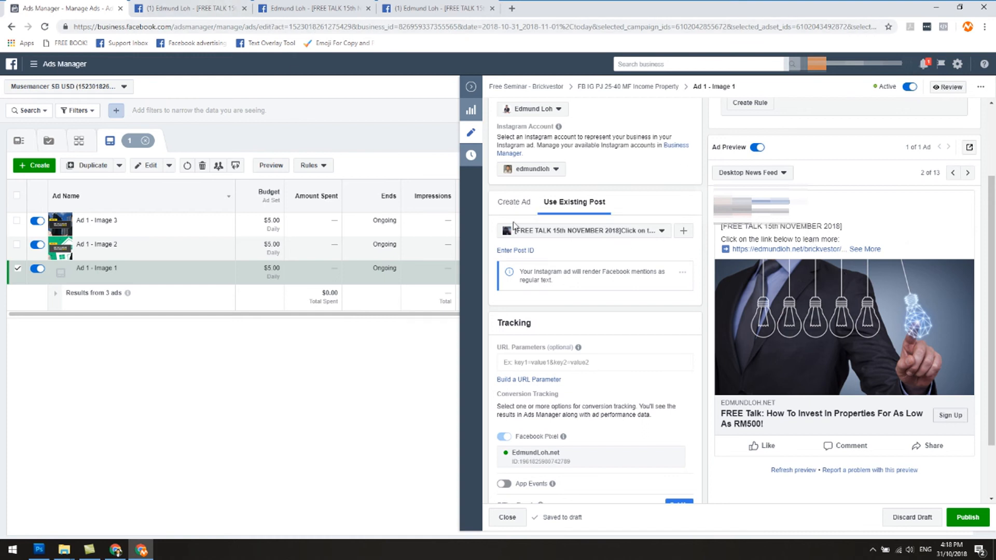
left_click(968, 518)
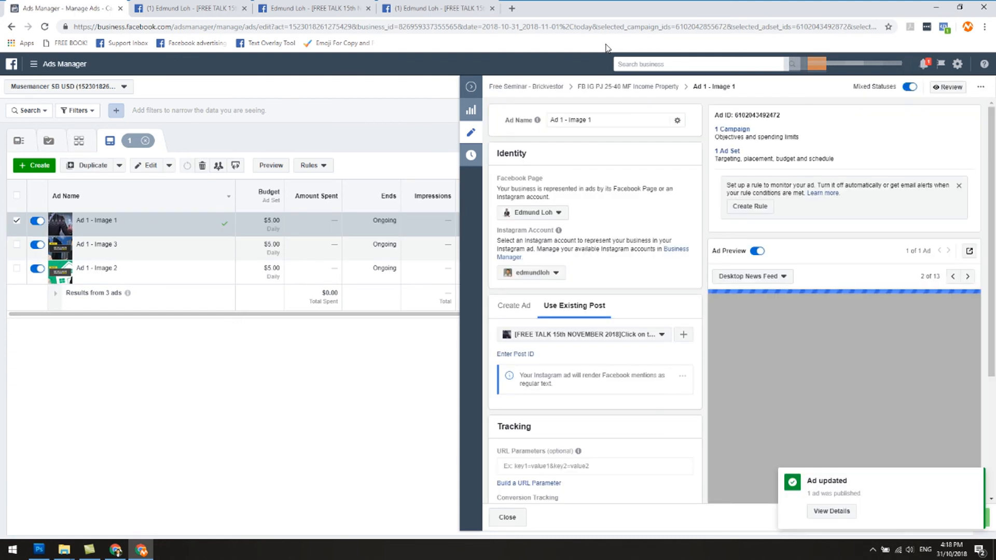
left_click(974, 478)
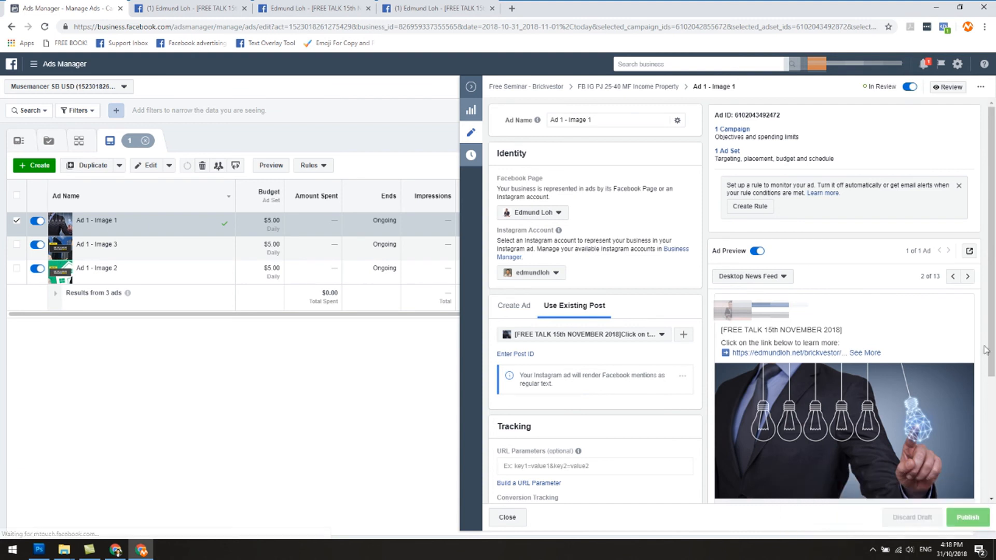
View the published Ad 1 - Image 1 as a Facebook post with comments and compare it with the original ad's post.
left_click(969, 252)
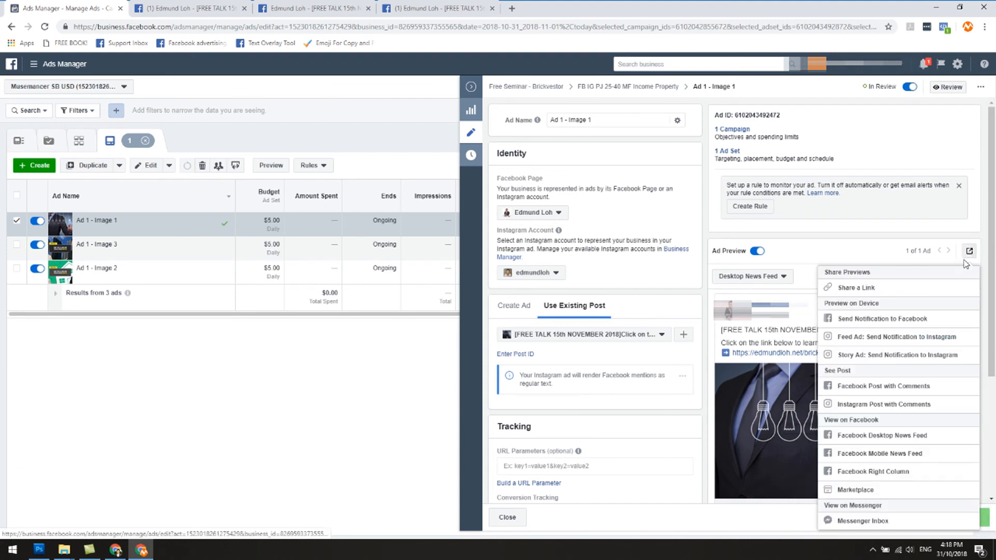
left_click(891, 389)
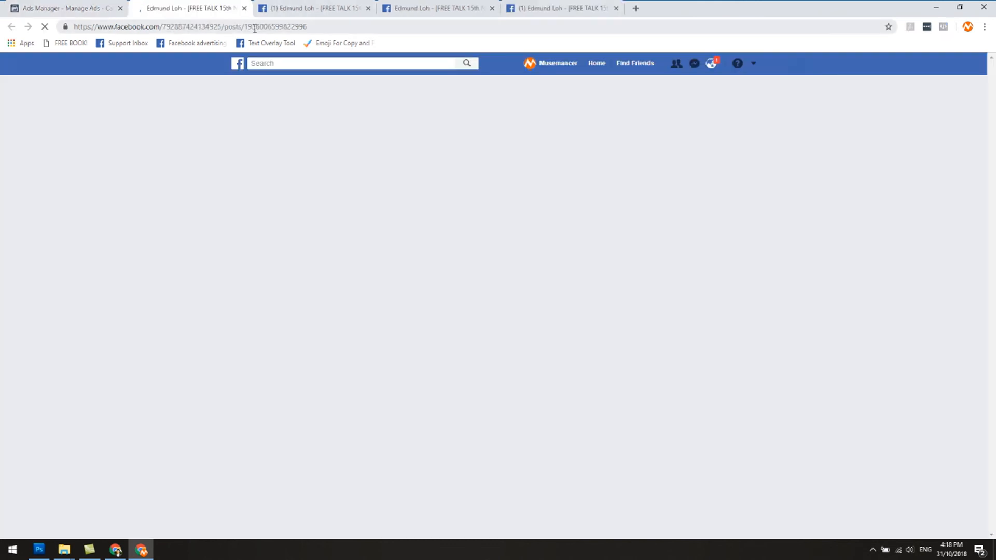
left_click(290, 12)
left_click(222, 6)
left_click(268, 5)
left_click(219, 5)
left_click(267, 5)
left_click(219, 5)
left_click(267, 4)
left_click(219, 5)
left_click(267, 5)
left_click(219, 5)
left_click(267, 5)
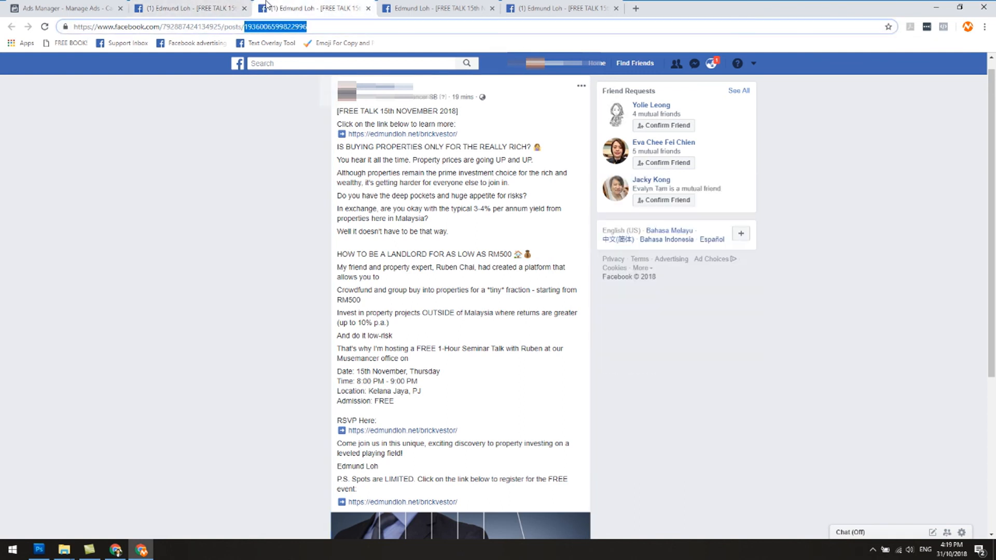
left_click(219, 4)
left_click(267, 5)
left_click(219, 5)
left_click(267, 5)
left_click(219, 5)
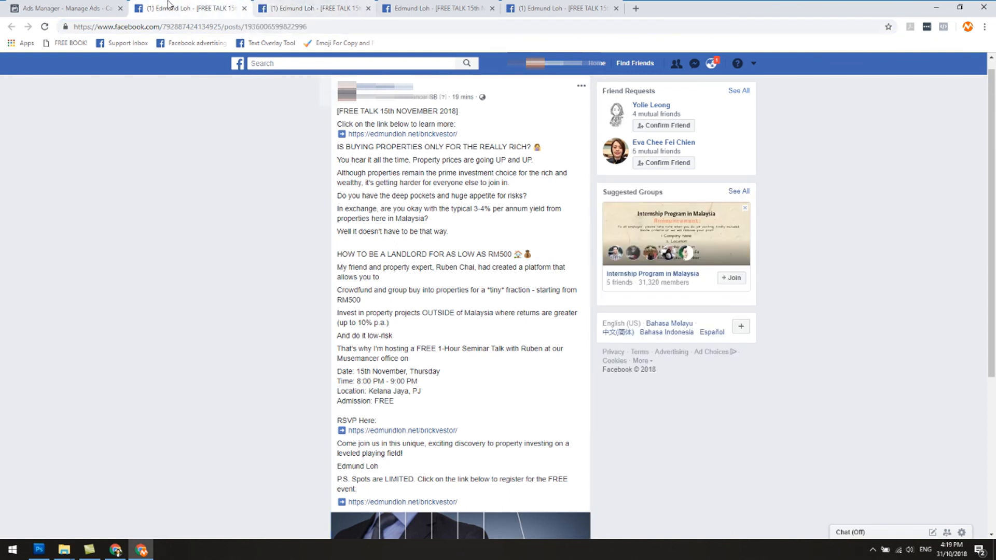
left_click(301, 5)
Edit the Income Property ad set's Ad 1 - Image 2 to use an existing post and open the post ID entry.
left_click(106, 5)
left_click(473, 89)
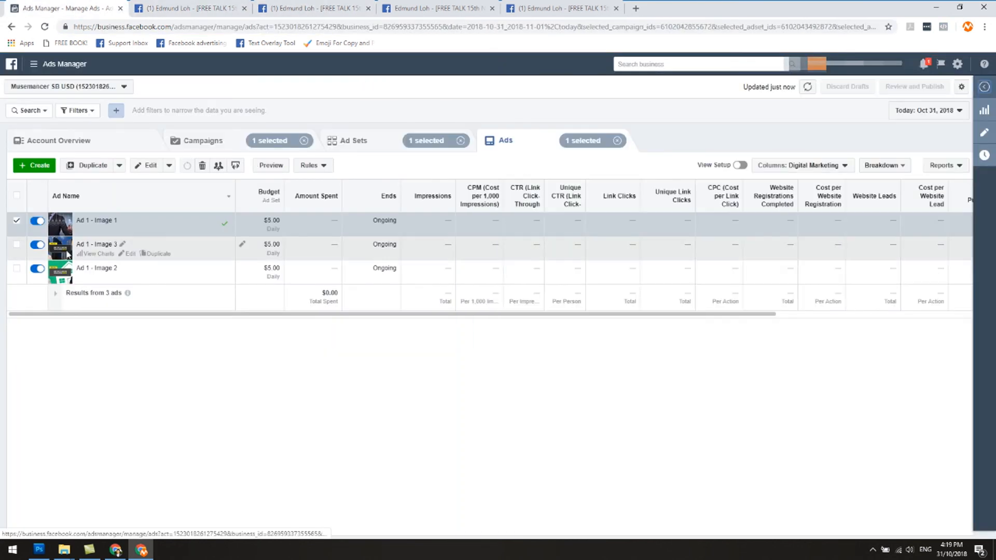
left_click(18, 222)
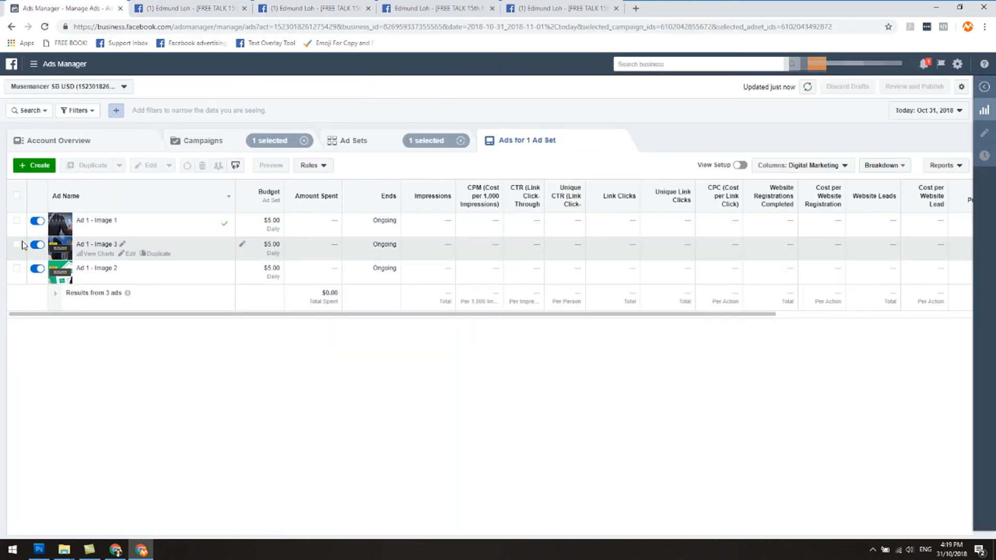
left_click(129, 278)
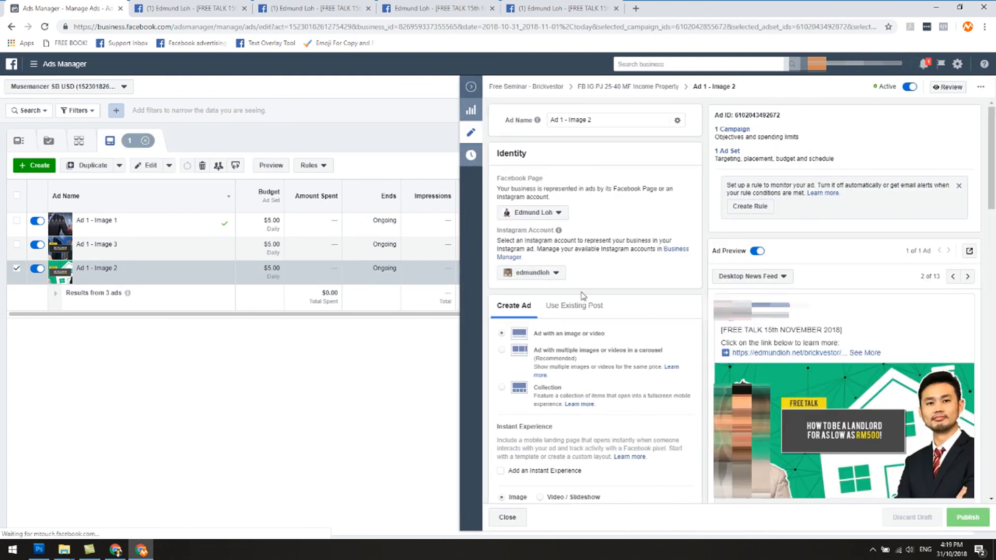
left_click(558, 309)
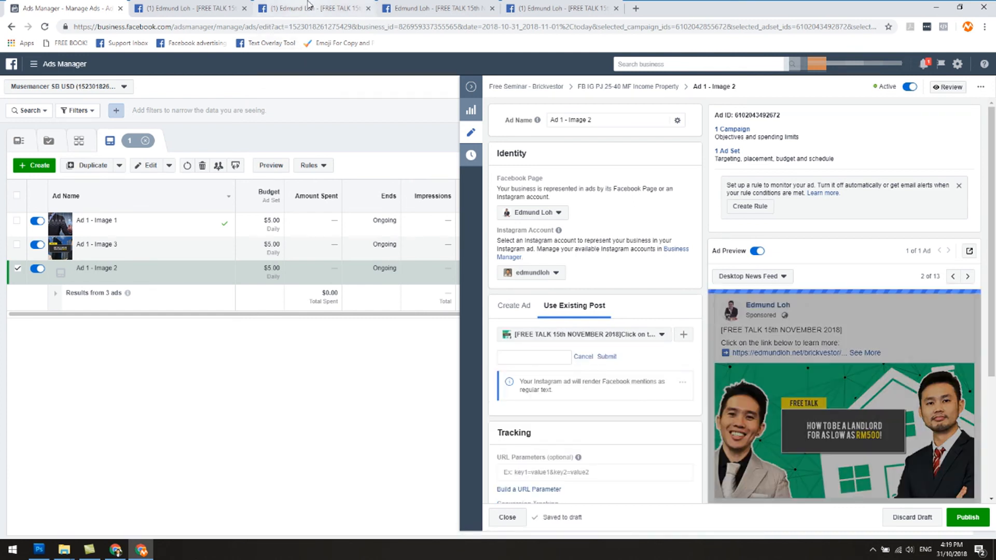
Copy the post ID from the end of the original Ad 1 - Image 2 post's web address.
left_click(241, 8)
left_click(386, 9)
scroll(427, 239, "down", 4)
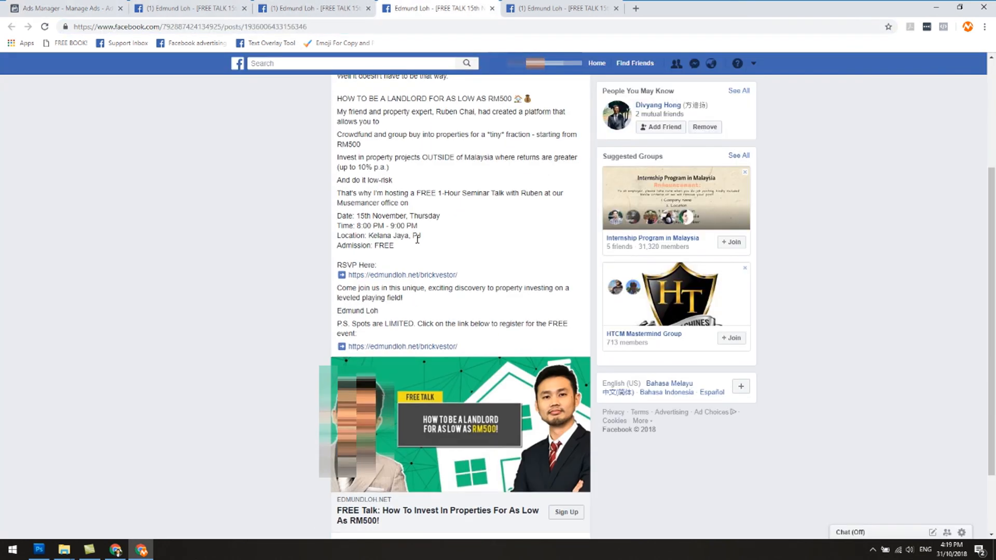
left_click_drag(245, 29, 308, 32)
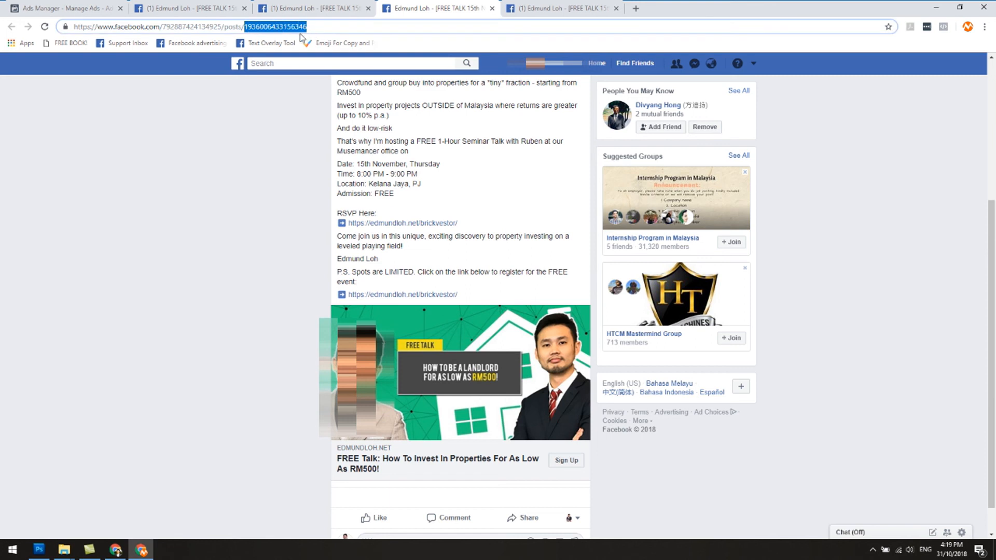
right_click(300, 35)
left_click(311, 82)
left_click(62, 8)
right_click(535, 366)
right_click(532, 358)
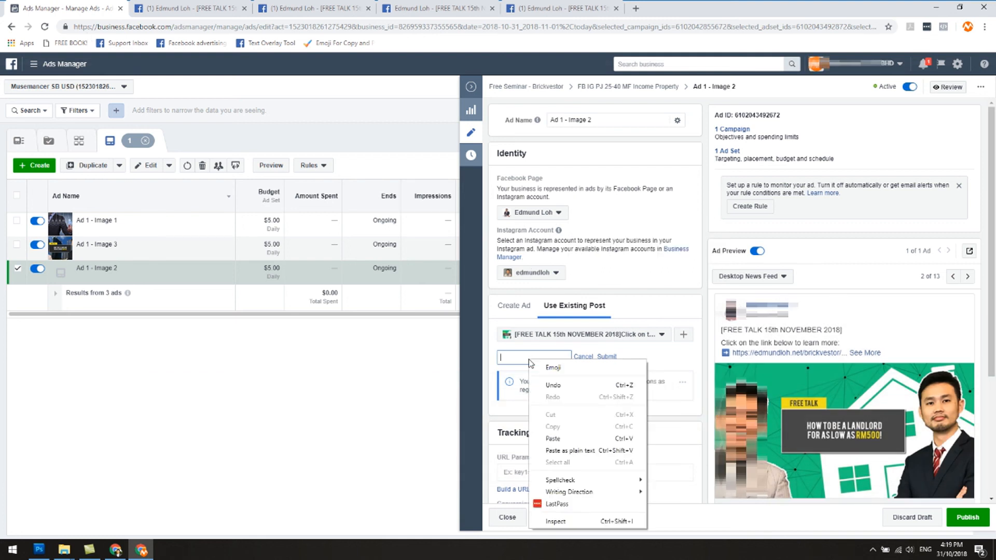
left_click(564, 440)
left_click(607, 357)
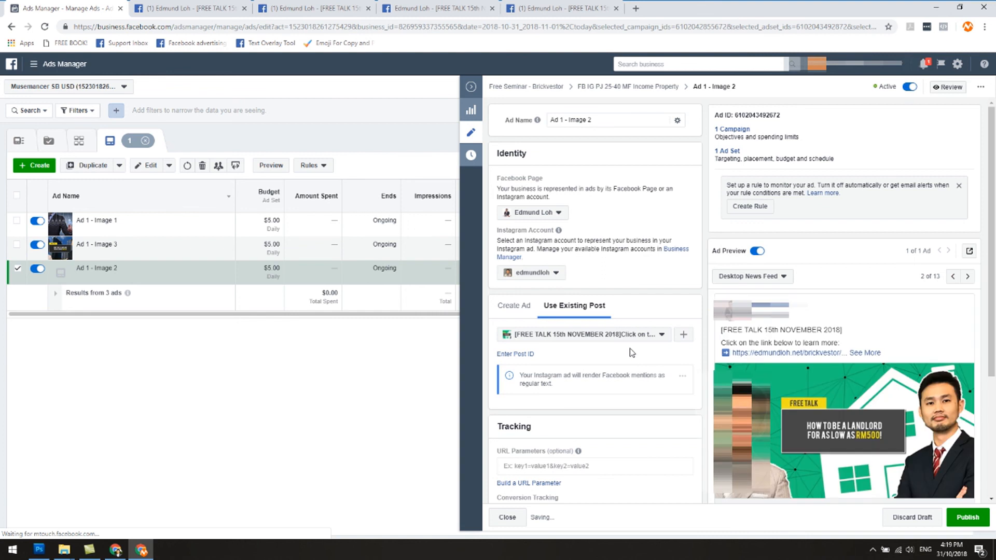
Publish the edited Ad 1 - Image 2 and collapse its editing pane.
scroll(898, 438, "down", 3)
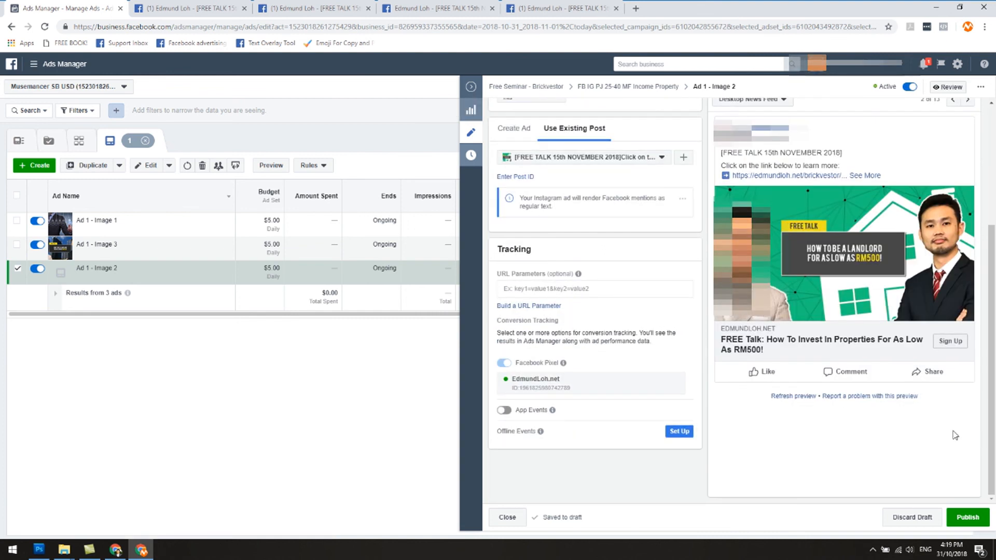
left_click(948, 515)
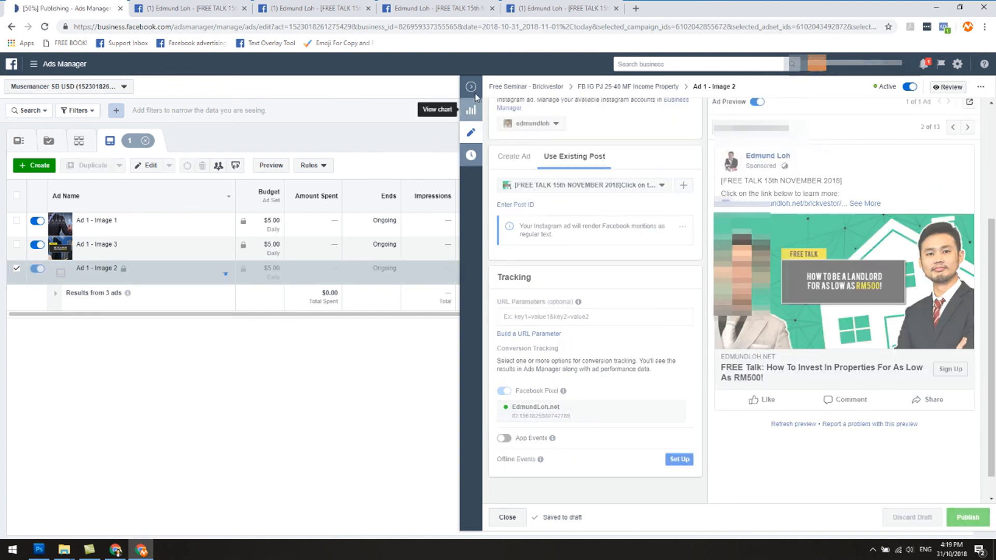
left_click(473, 91)
Open the duplicated Ad 1 - Image 3 for editing and copy the post ID from the original Image 3 post's web address.
left_click(130, 254)
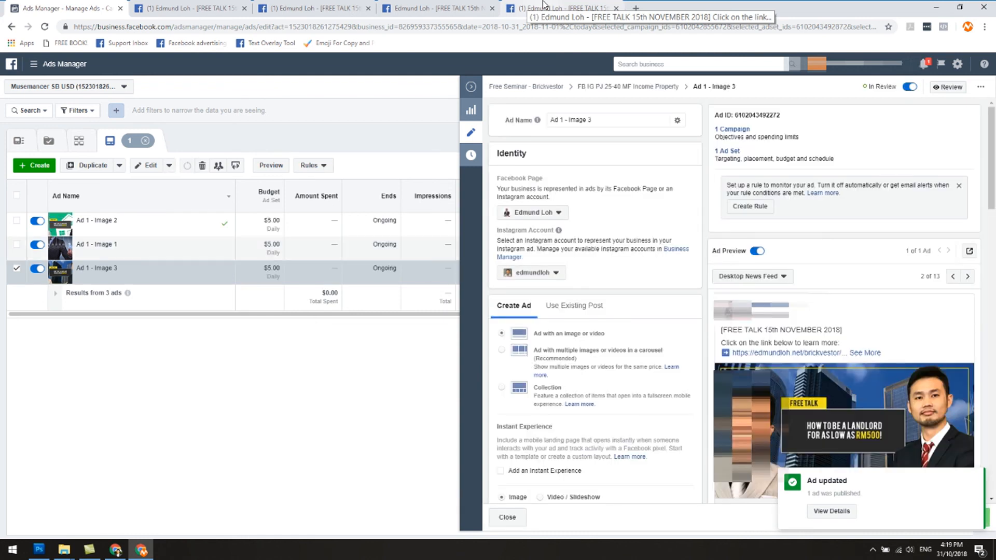
left_click(543, 5)
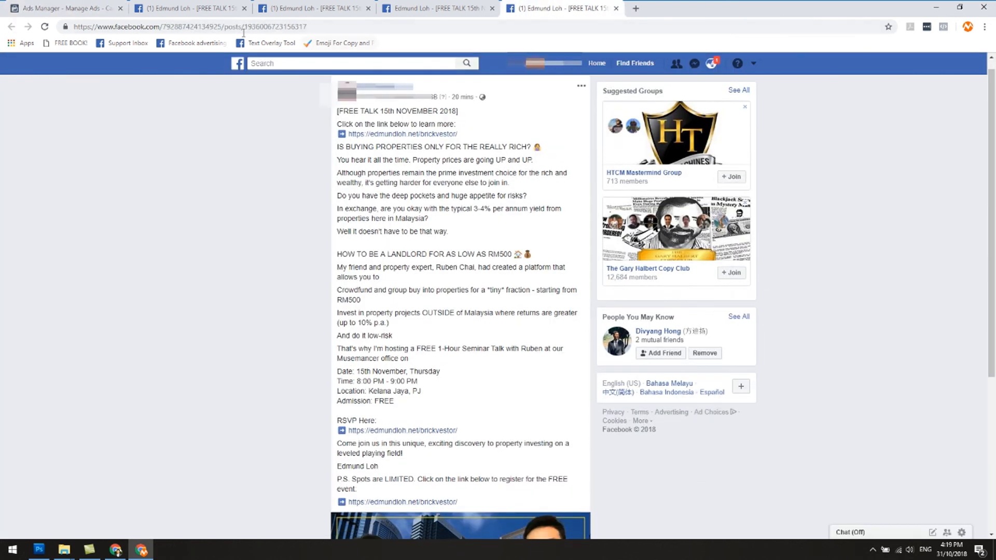
left_click_drag(245, 26, 318, 25)
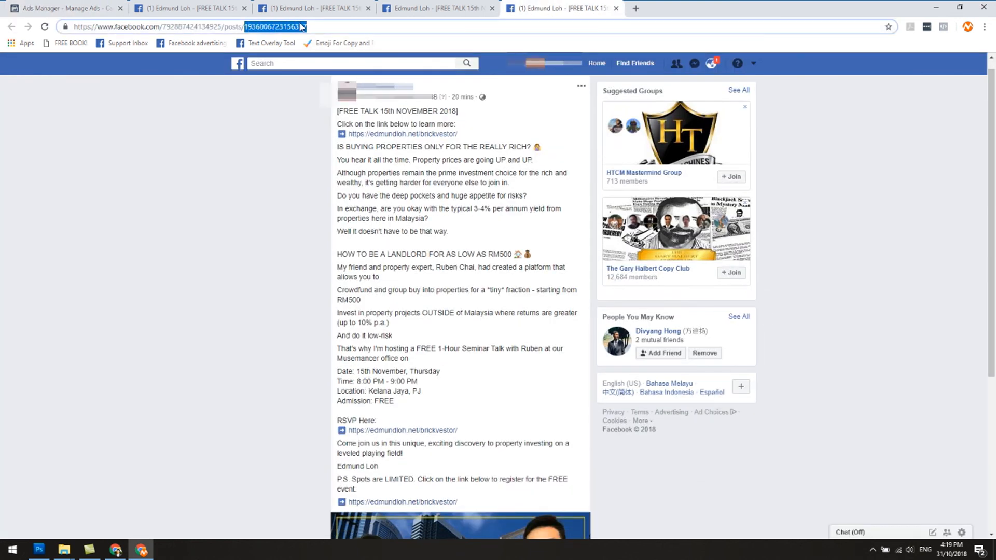
right_click(304, 30)
left_click(344, 85)
key("ctrl+1")
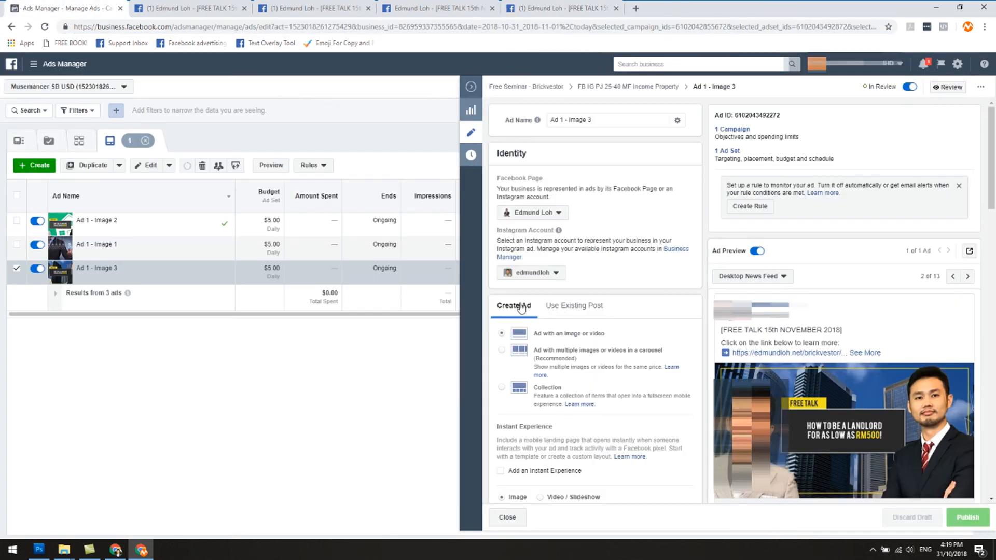
left_click(560, 309)
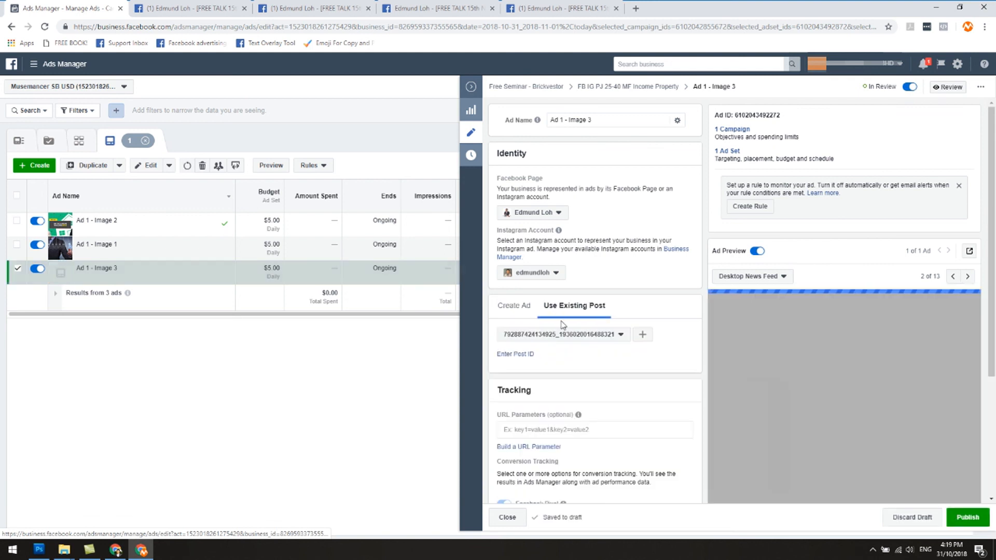
left_click(515, 354)
right_click(533, 358)
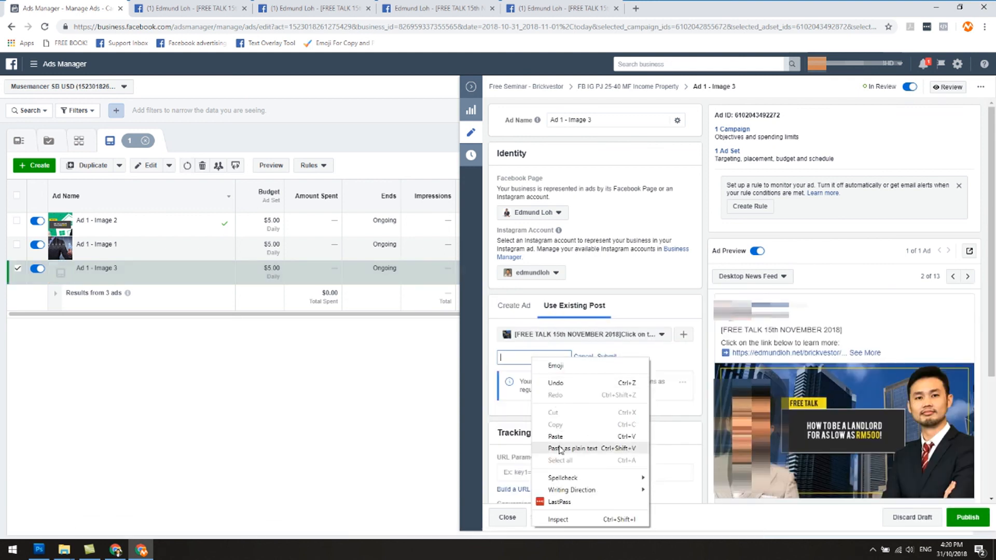
left_click(559, 448)
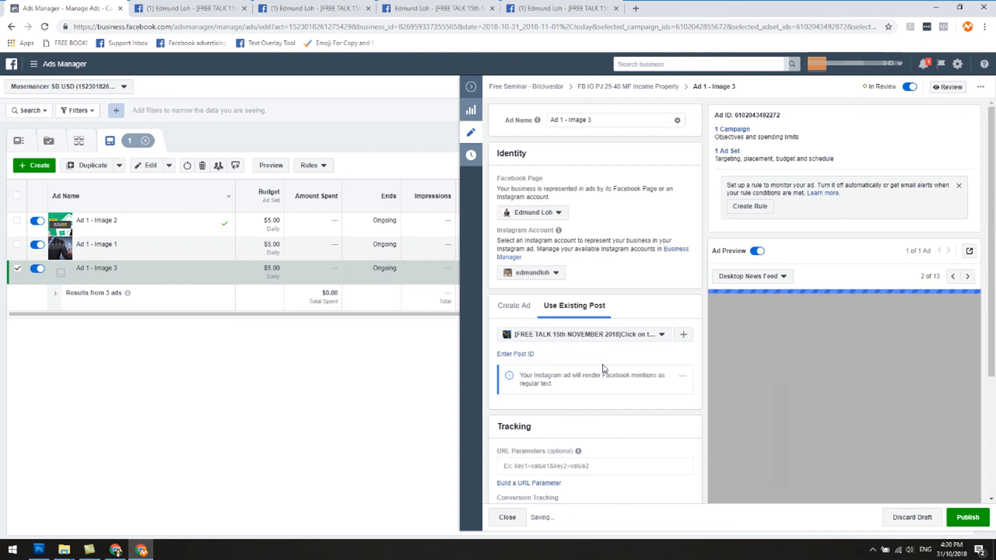
Check the image in the original Ad 1 - Image 3 post against the duplicated ad.
left_click(556, 8)
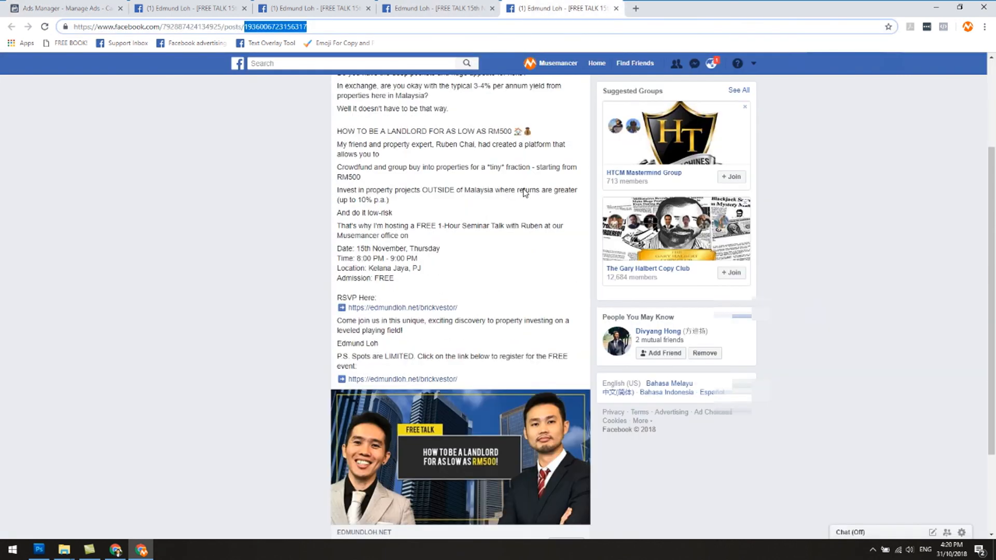
scroll(524, 193, "down", 2)
left_click(68, 8)
Publish the edited Ad 1 - Image 3, collapse its editing pane and return to the ad sets list.
scroll(778, 353, "down", 5)
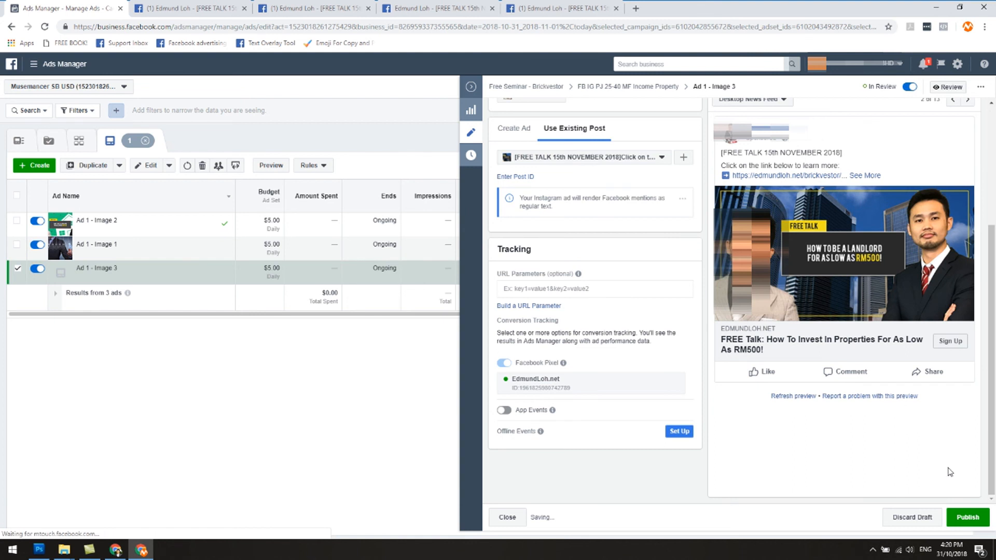
left_click(957, 510)
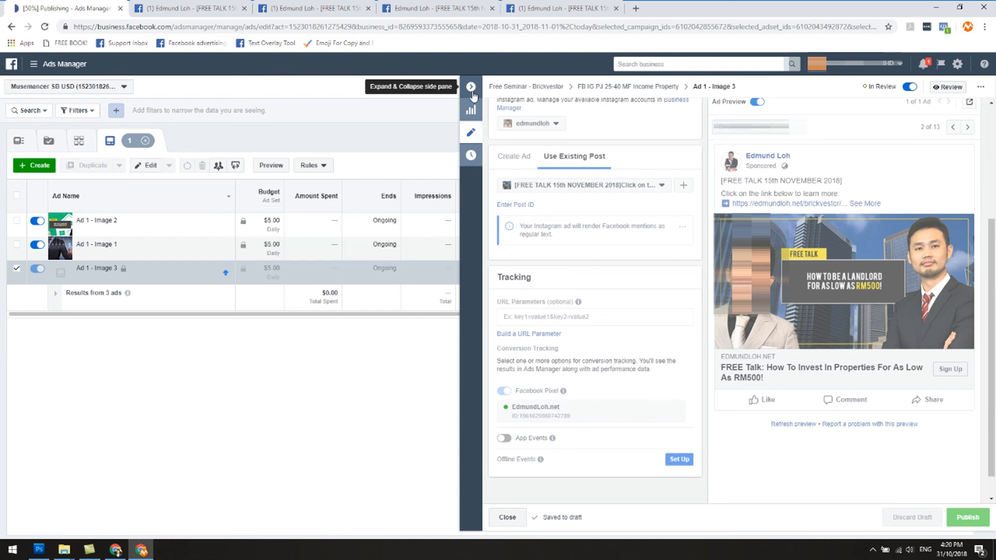
left_click(471, 87)
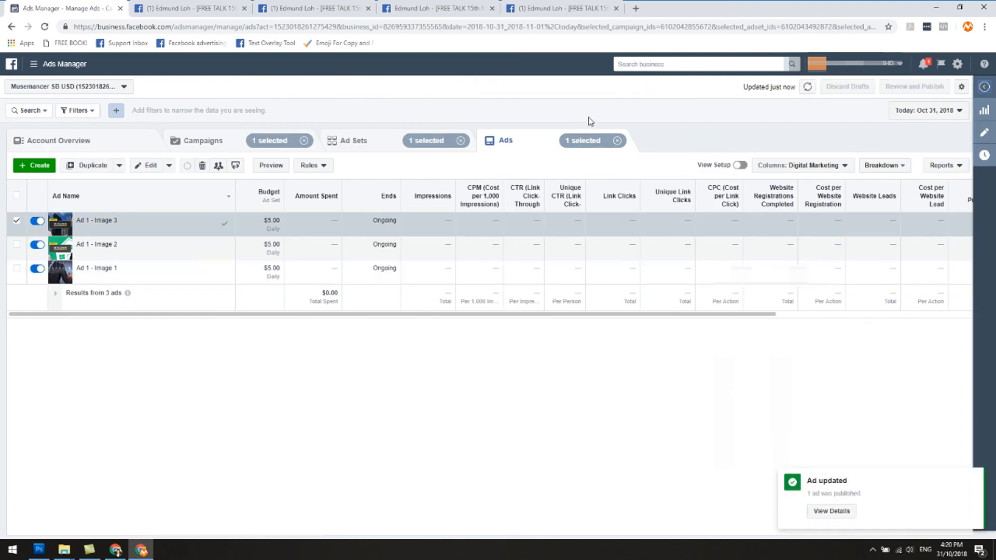
left_click(347, 140)
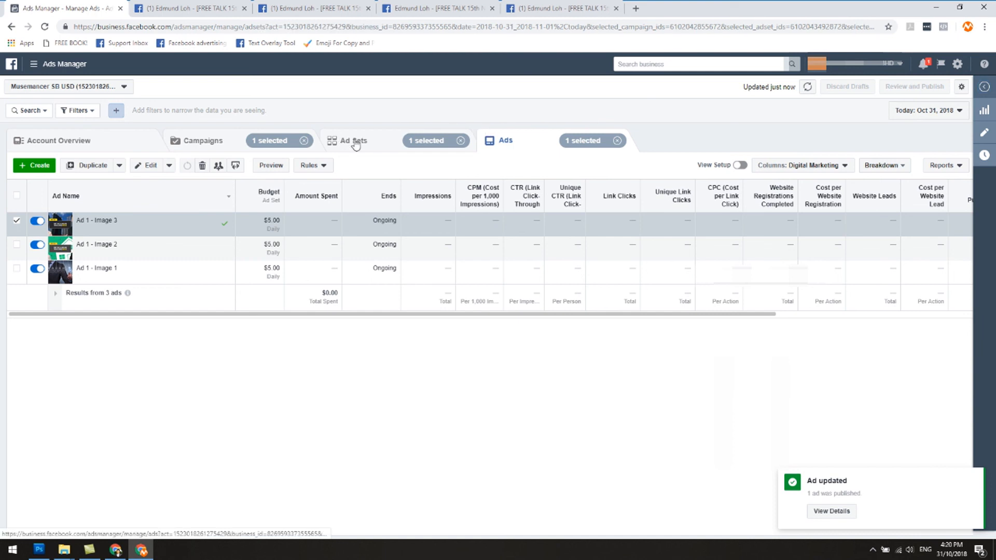